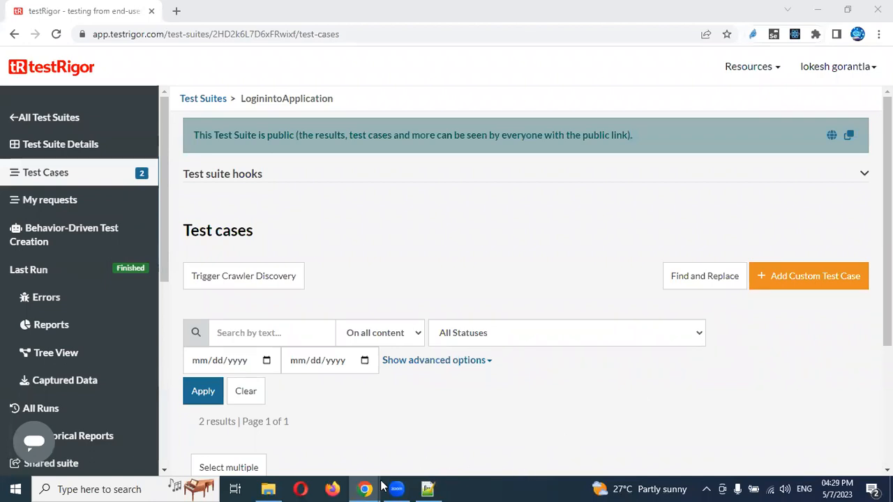
Upload the resume .docx from Downloads on the-internet's File Uploader page, and return to the upload form.
mouse_move(369, 489)
left_click(289, 426)
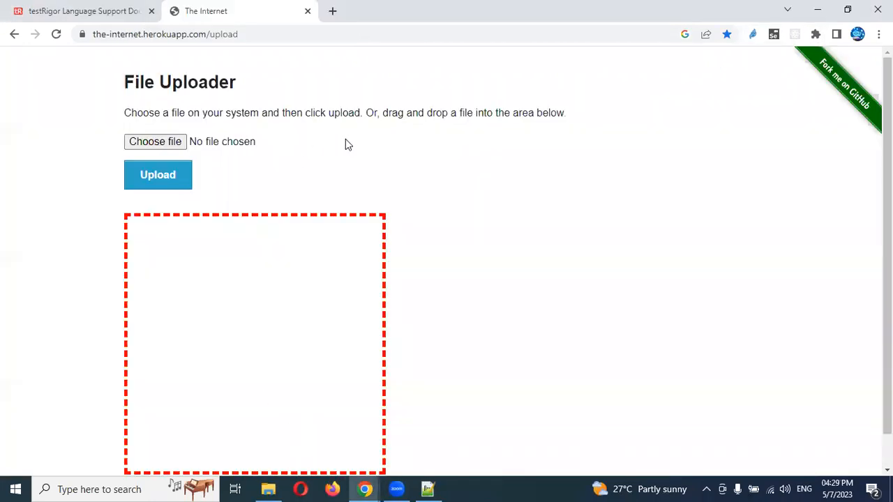
left_click(163, 145)
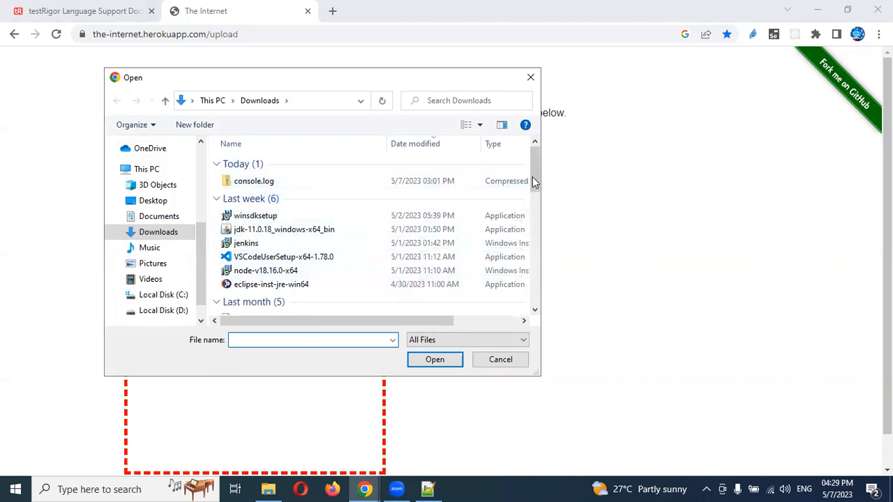
left_click_drag(534, 175, 532, 236)
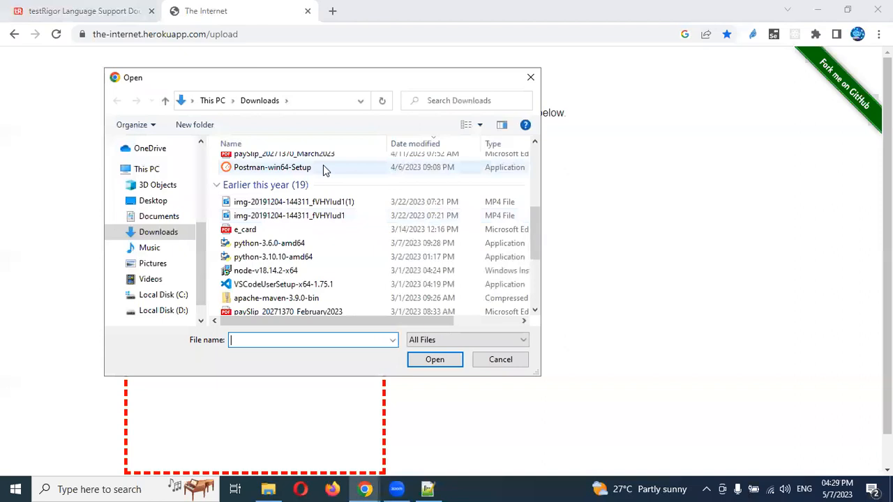
left_click_drag(534, 246, 529, 196)
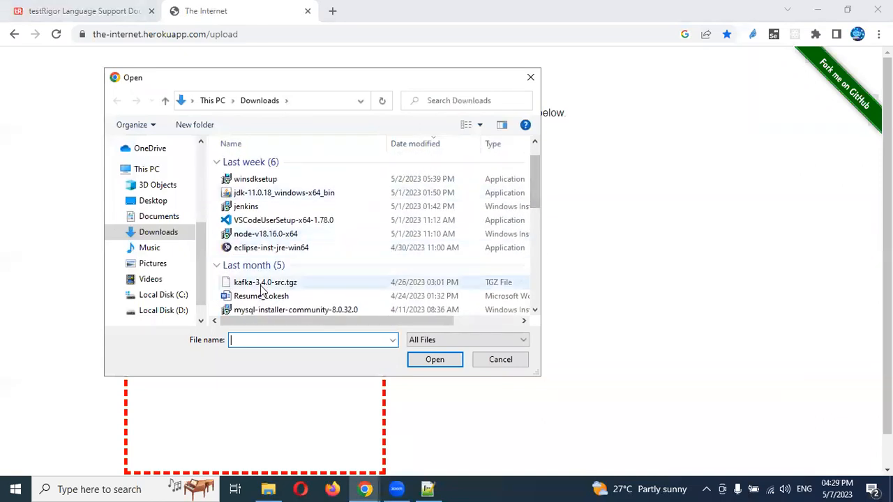
left_click(262, 294)
double_click(262, 295)
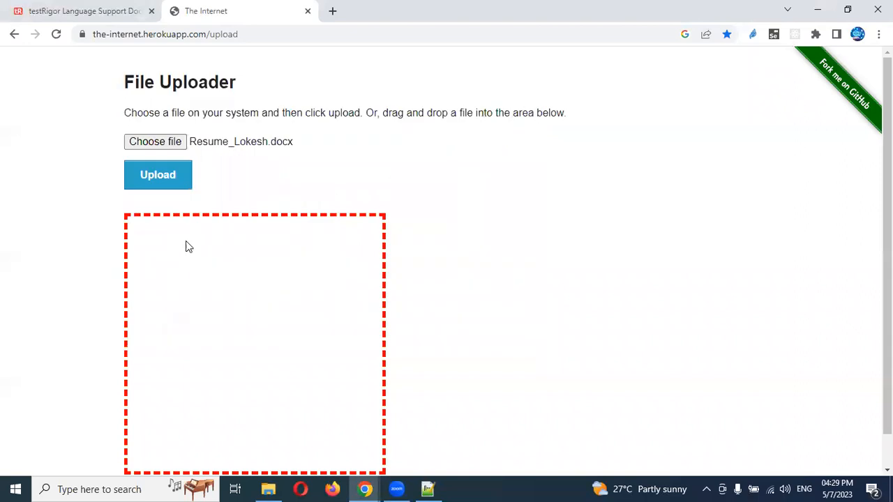
left_click(166, 187)
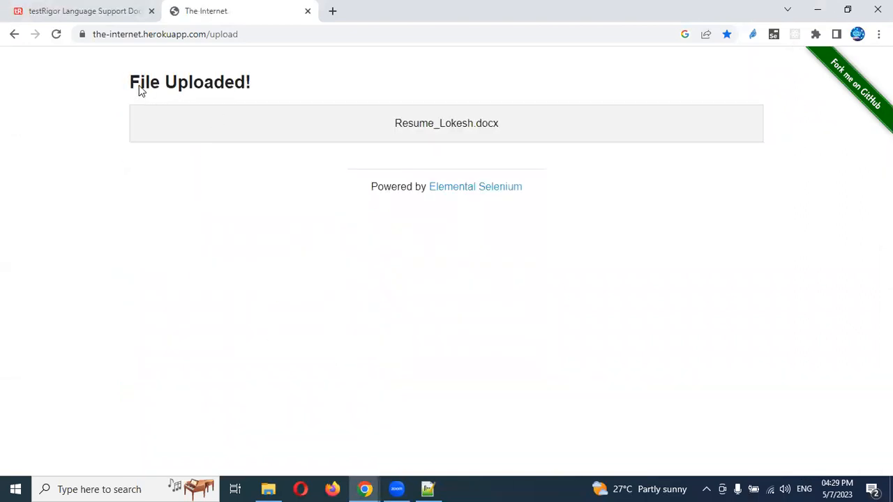
left_click(13, 35)
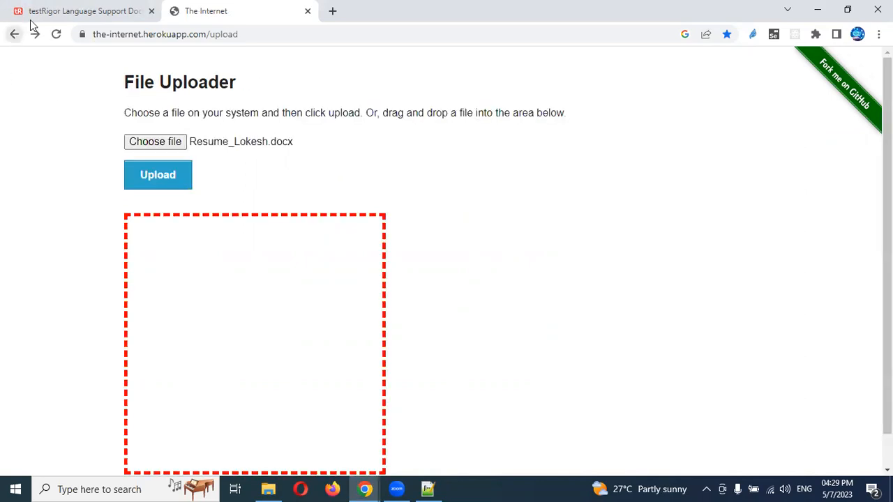
Switch to the testRigor language documentation.
left_click(87, 9)
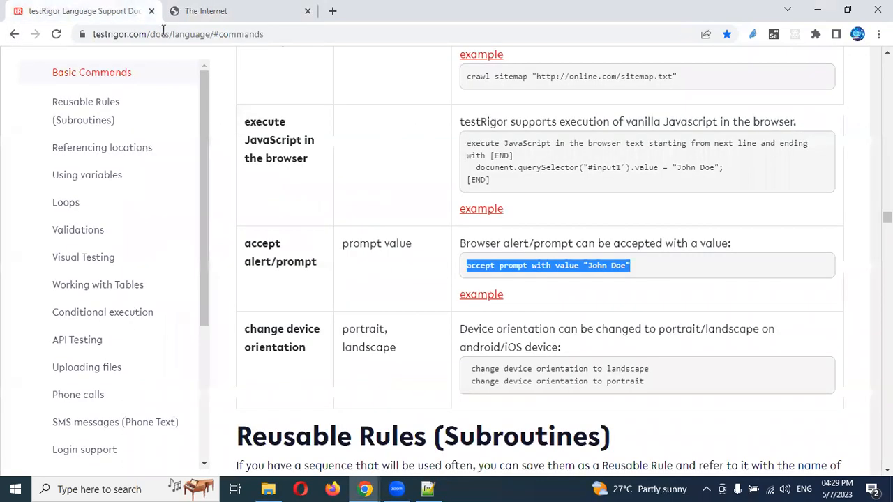
left_click(301, 282)
key("ctrl+f")
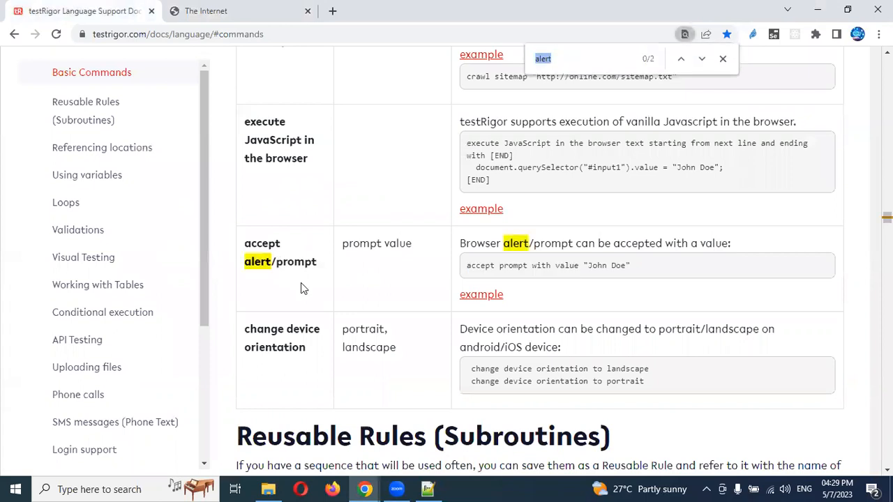
type("op")
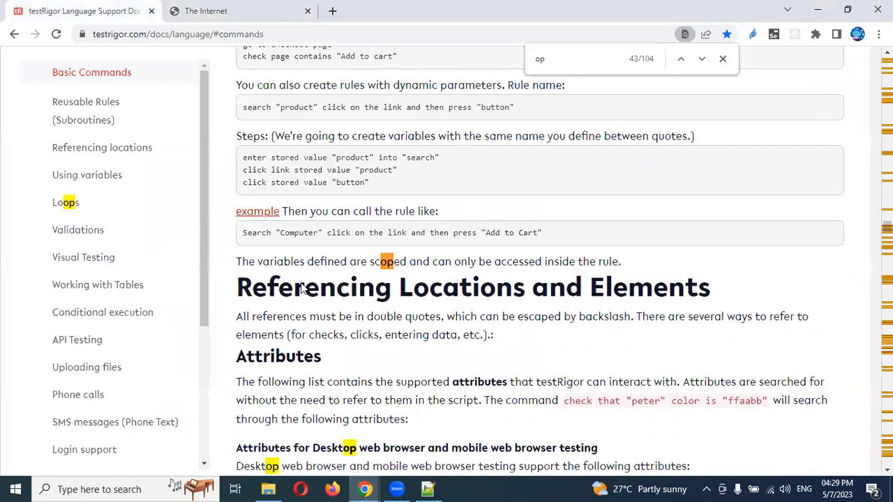
type("\\")
key("BackSpace")
key("BackSpace")
key("BackSpace")
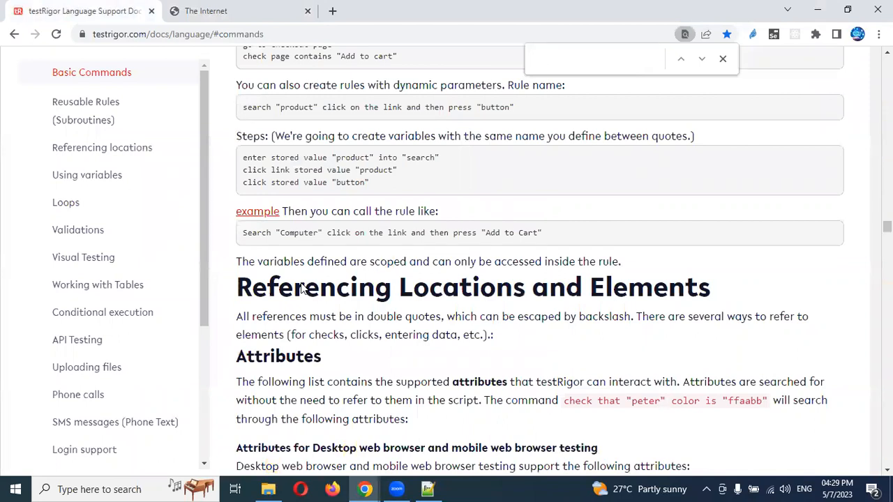
Open the Uploading files section of the documentation and examine the command syntax for stored values and file URLs.
left_click(80, 374)
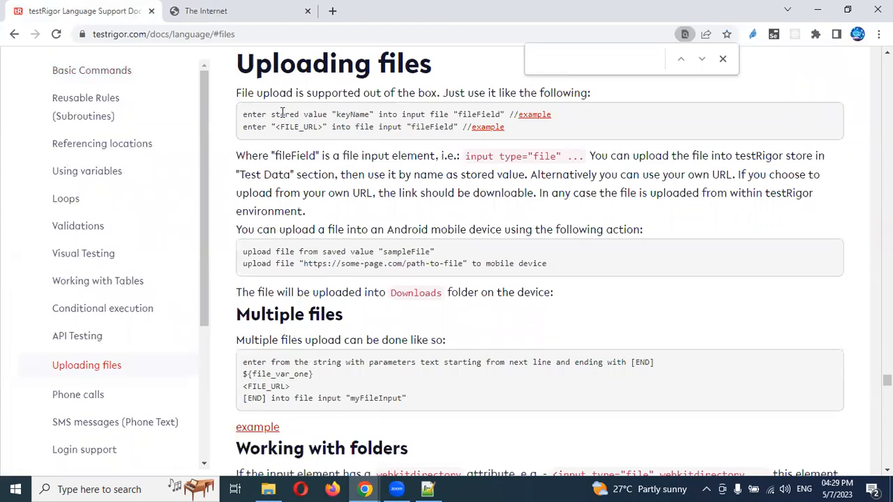
left_click_drag(244, 114, 328, 114)
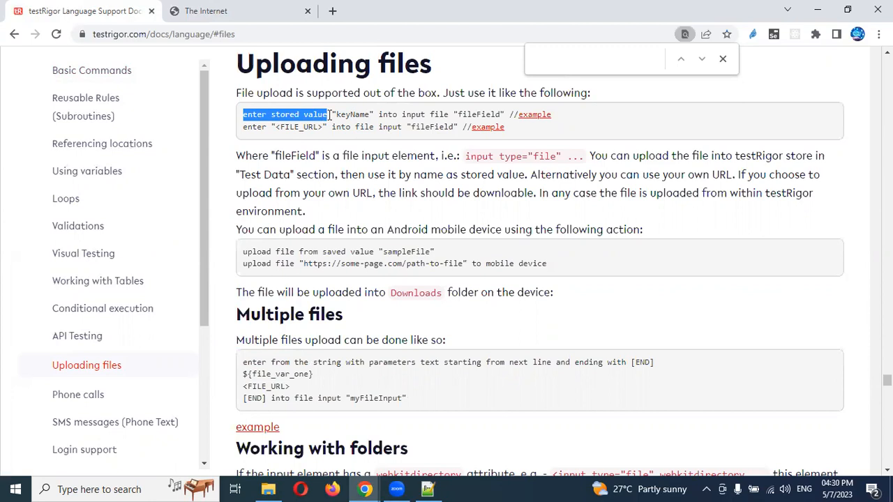
left_click(367, 114)
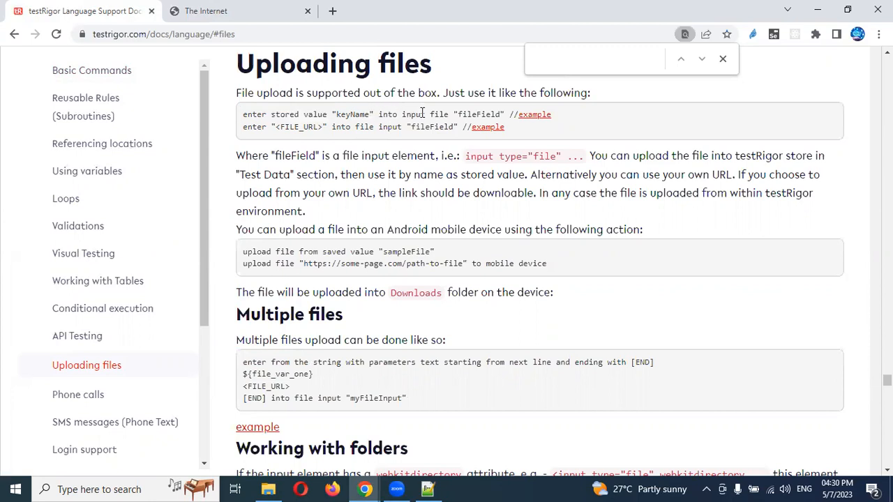
double_click(473, 115)
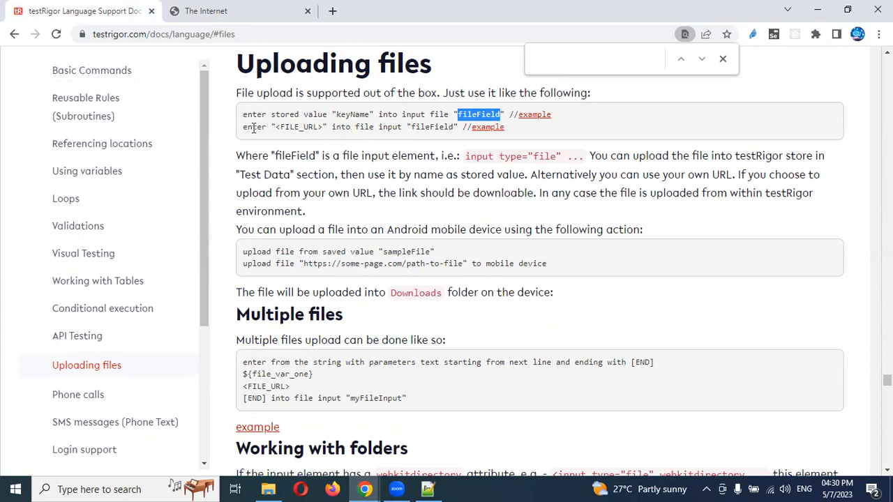
left_click_drag(273, 127, 326, 127)
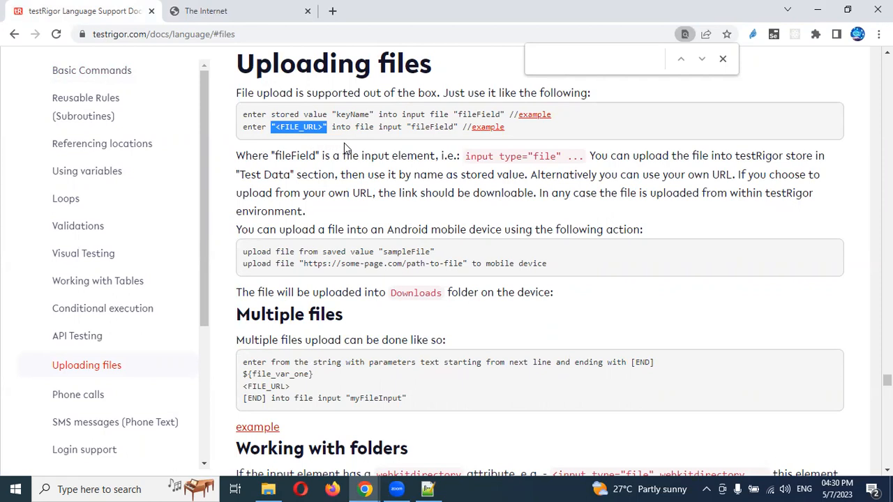
left_click_drag(272, 114, 352, 114)
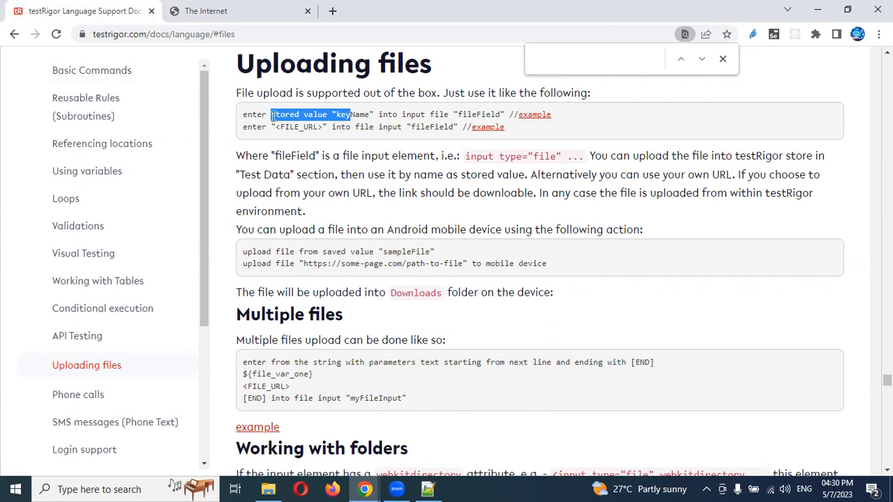
Switch to the testRigor app window and open the Test Data page of the LoginintoApplication suite.
mouse_move(370, 489)
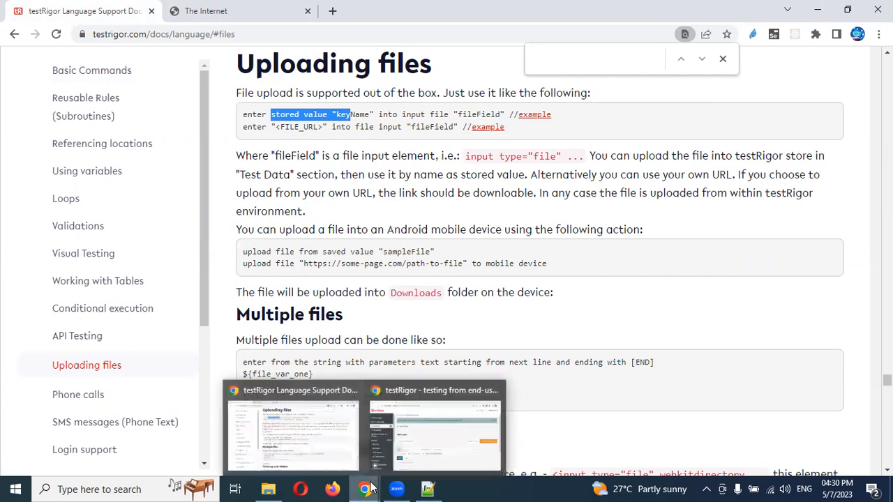
left_click(419, 433)
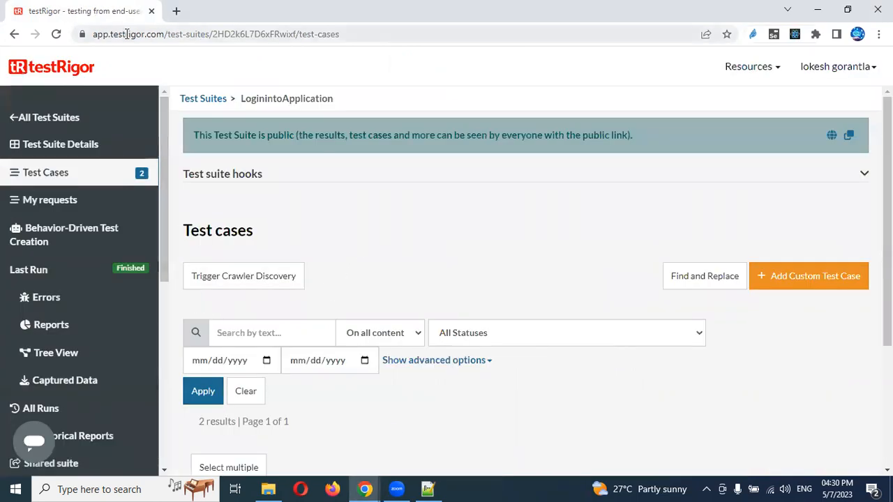
left_click_drag(162, 110, 174, 226)
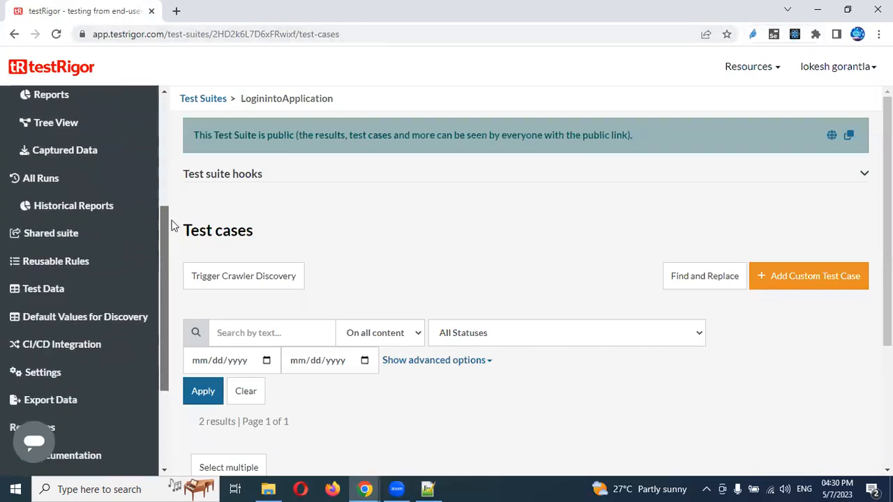
left_click(50, 293)
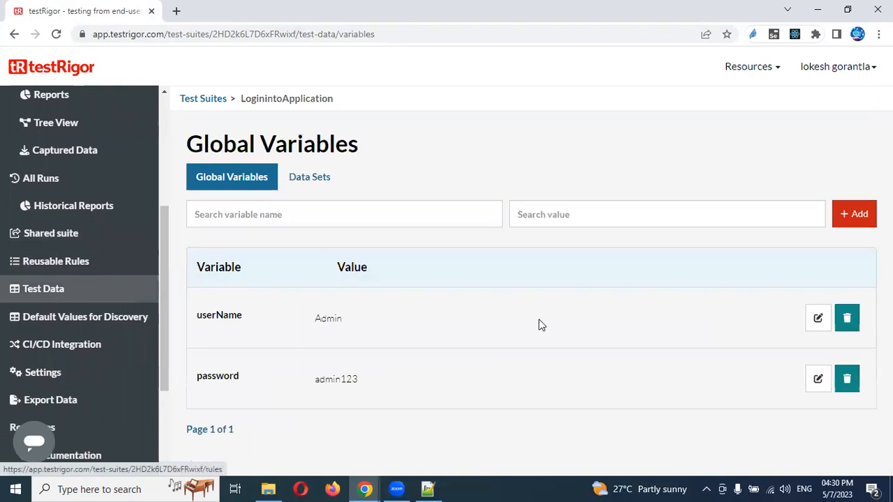
Add a global variable of type File named FileName, with the resume .docx from Downloads as its value.
left_click(854, 216)
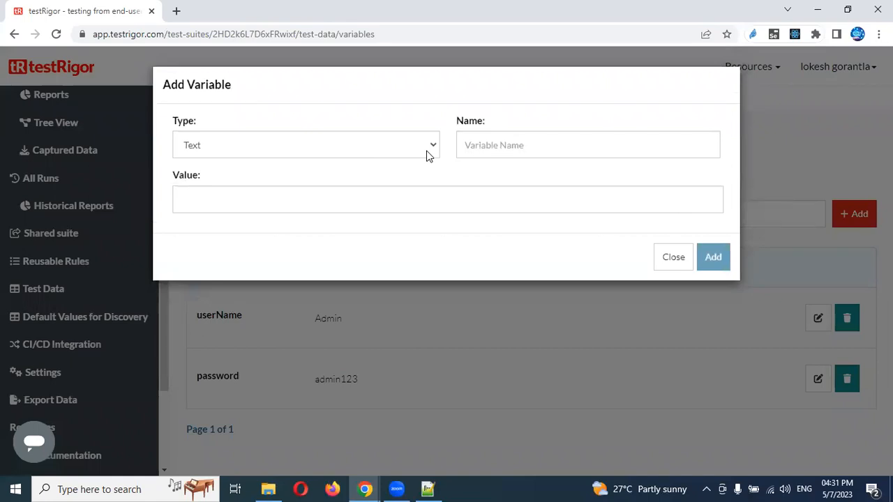
left_click(427, 155)
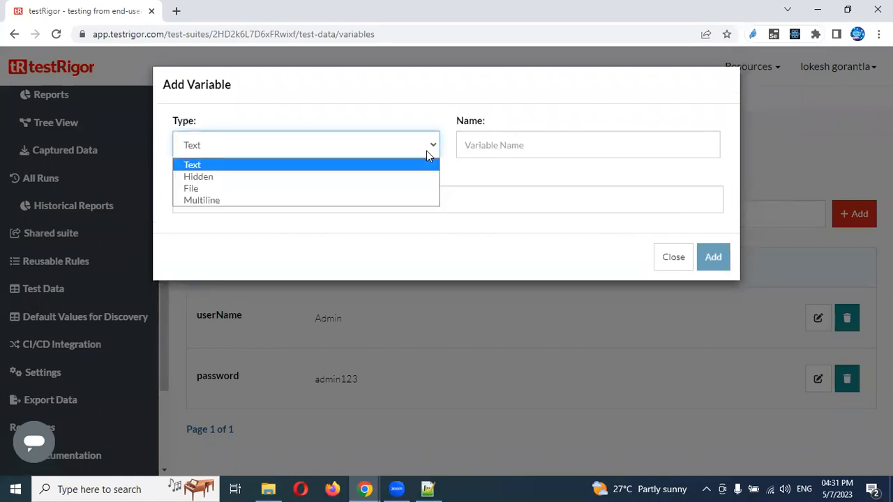
left_click(383, 194)
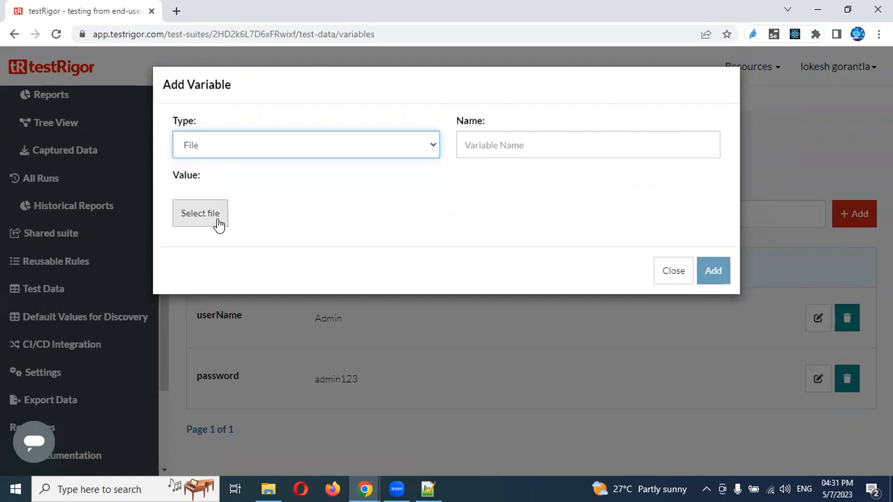
left_click(496, 151)
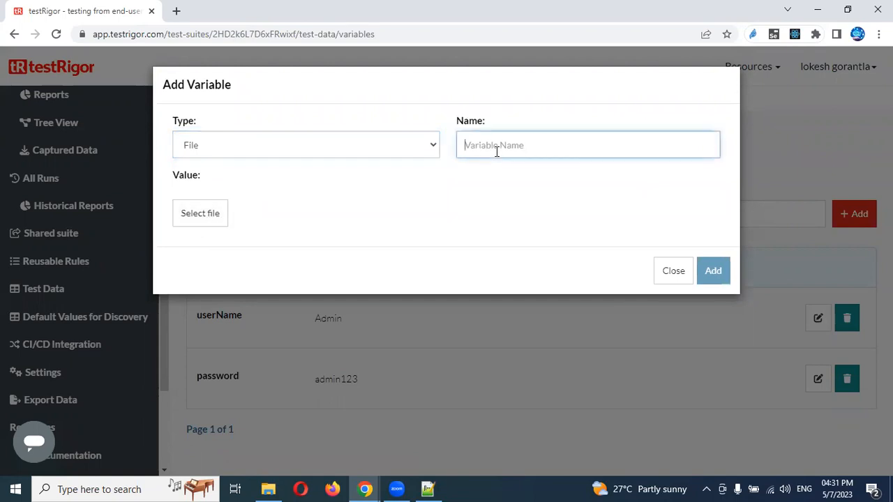
type("FileNa")
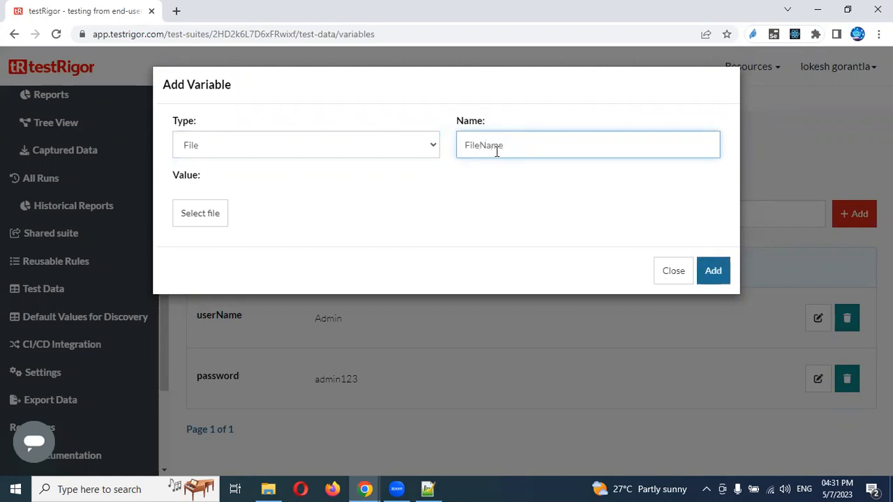
type("me")
left_click(200, 213)
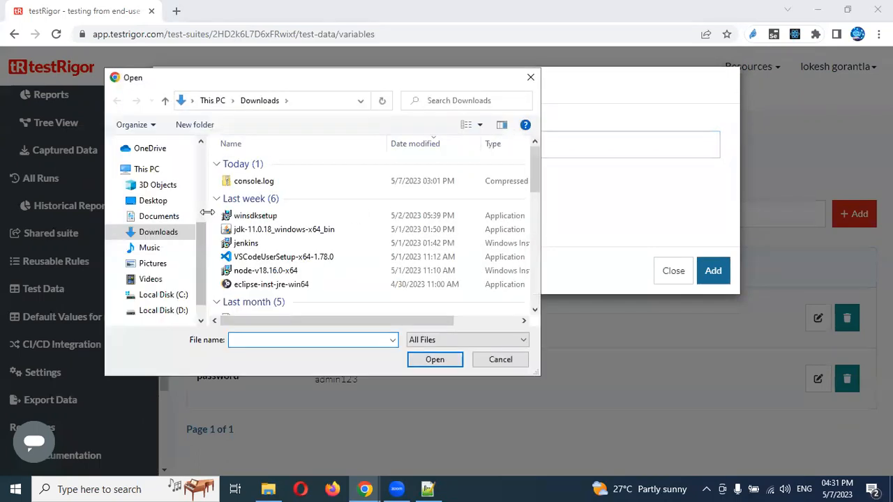
left_click(535, 309)
double_click(272, 309)
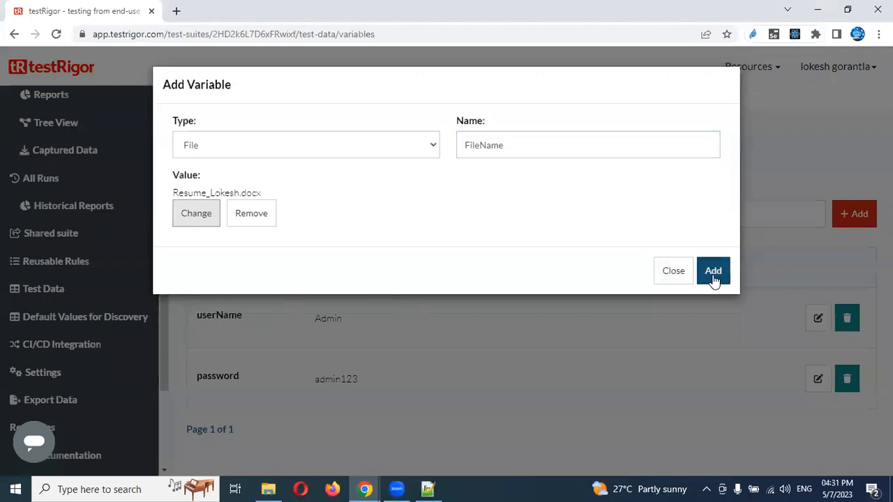
left_click(713, 278)
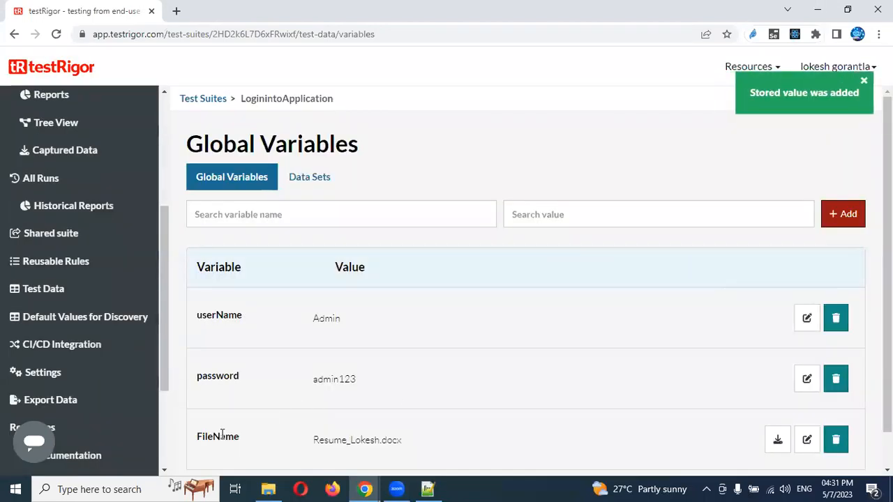
double_click(222, 434)
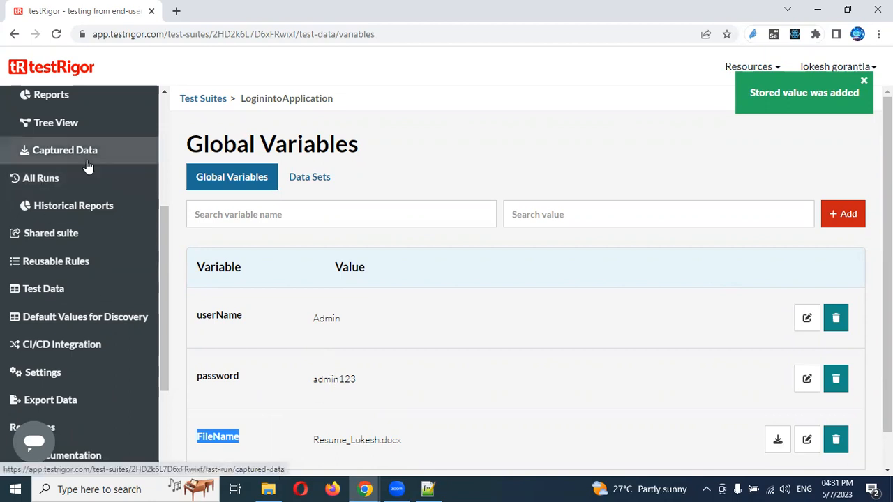
Open the suite's test cases list and duplicate the page in a second browser tab.
left_click(164, 114)
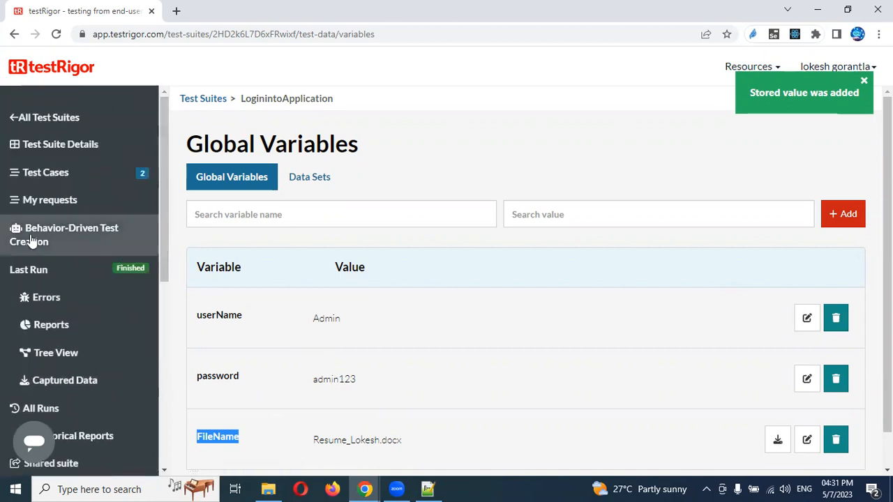
left_click(49, 178)
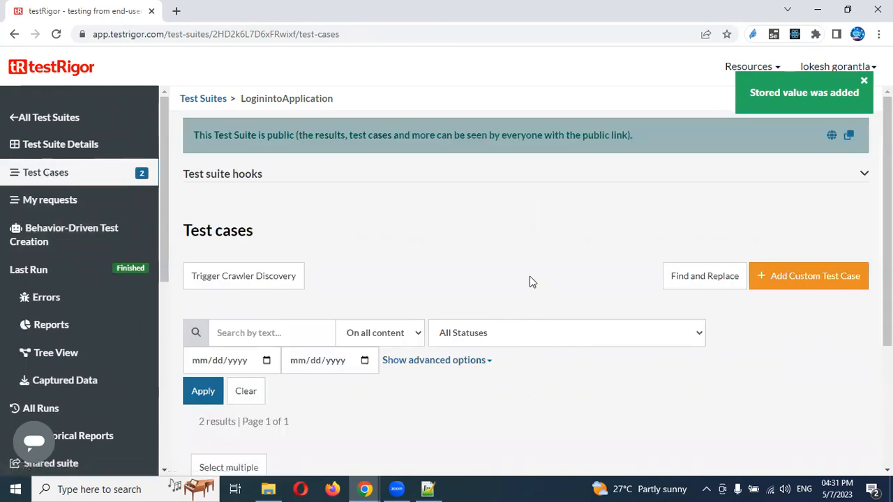
right_click(116, 17)
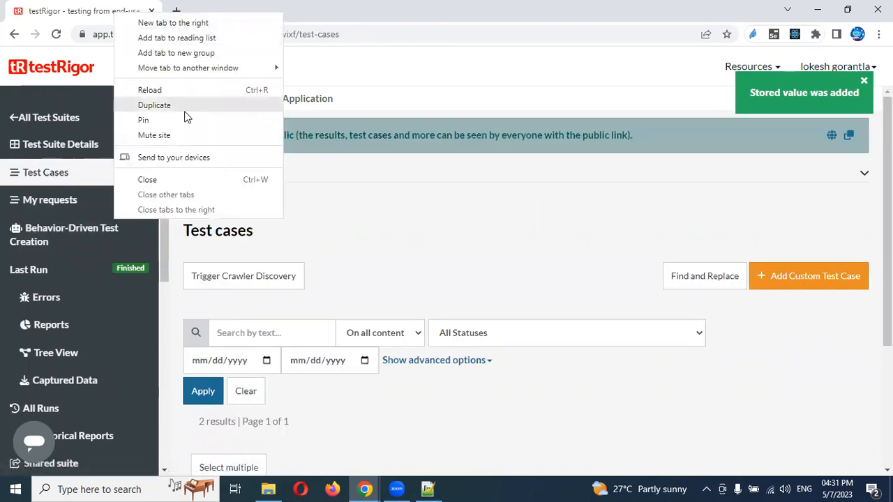
left_click(155, 105)
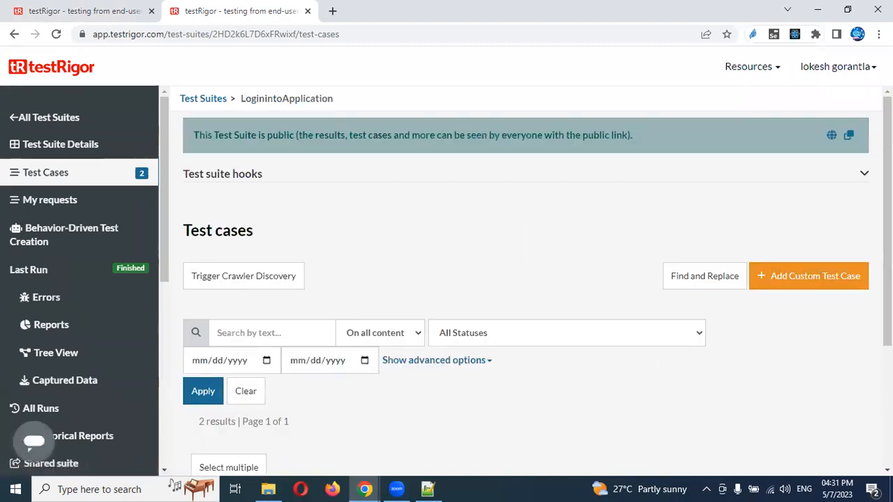
scroll(663, 364, "down", 3)
scroll(865, 181, "up", 3)
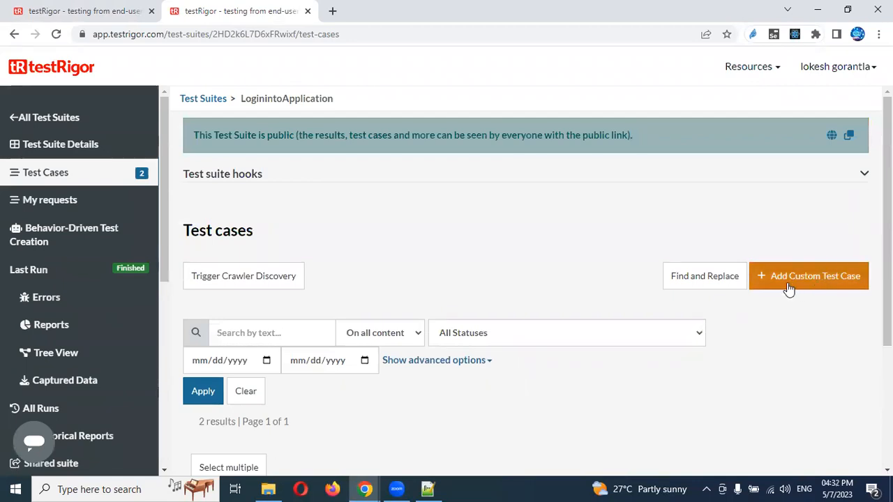
Start a new custom test case in the LoginintoApplication suite with the description UploadFile.
left_click(789, 289)
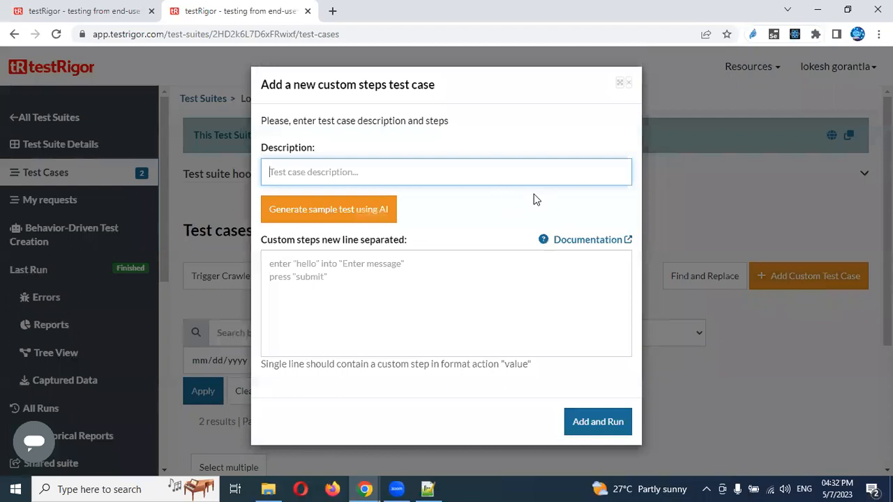
type("Uplaod")
type("oadFi")
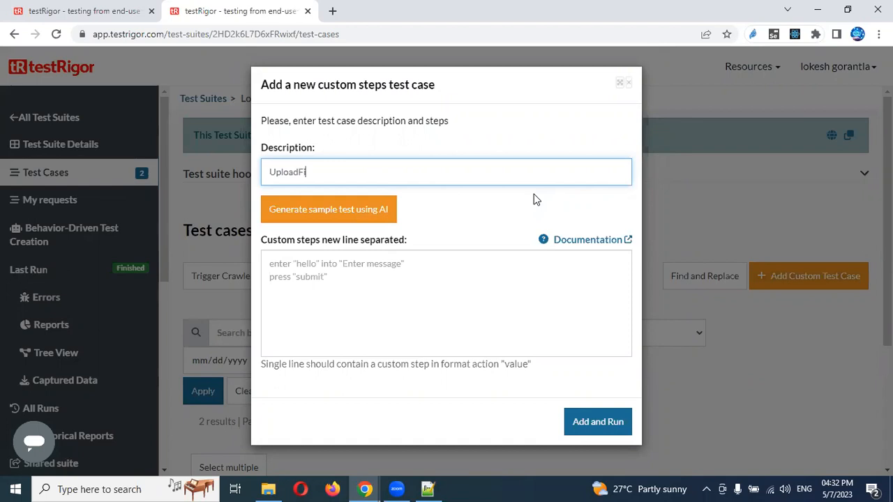
type("le")
left_click(399, 259)
Search the testRigor language documentation for the open url command and copy its name.
key("alt+Tab")
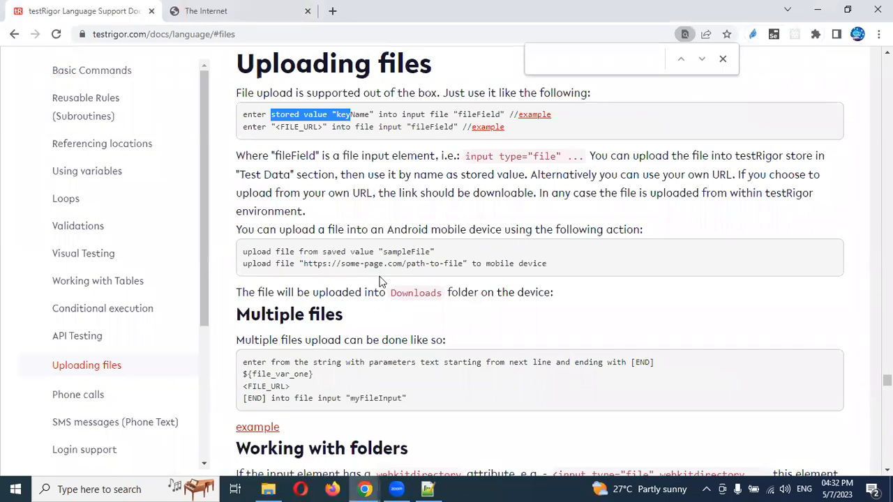
key("ctrl+f")
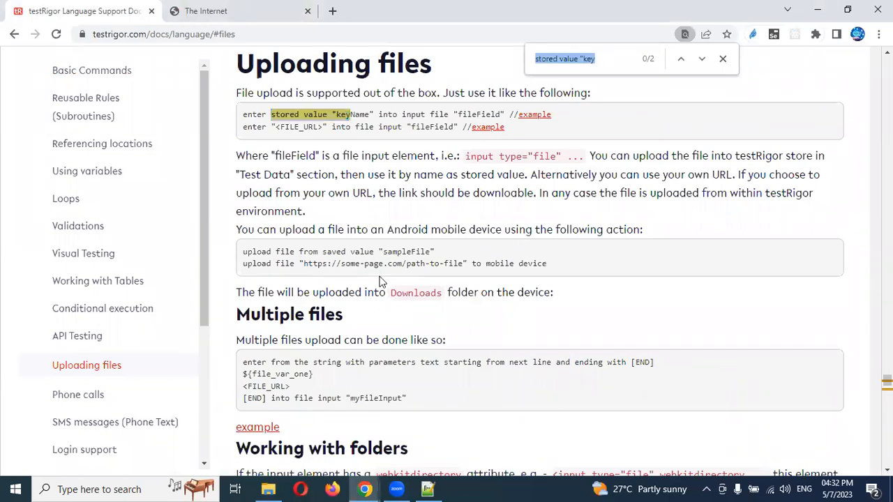
type("open")
type("rl")
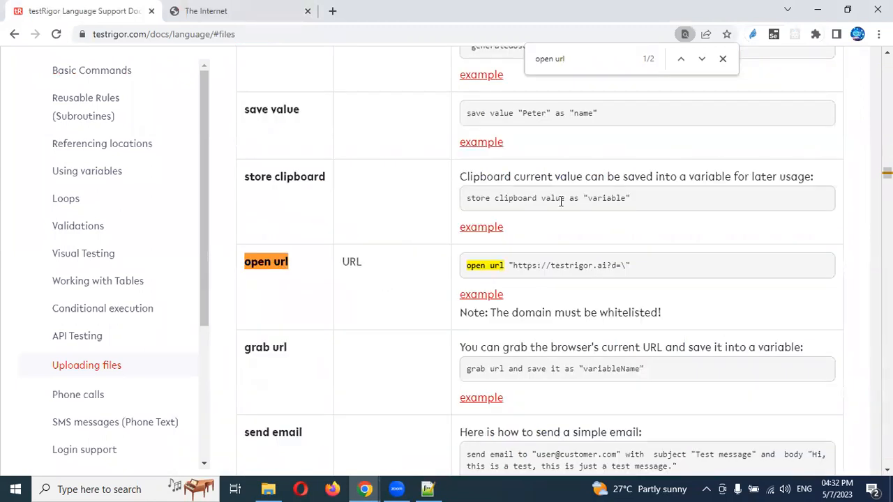
left_click(723, 59)
key("ctrl+c")
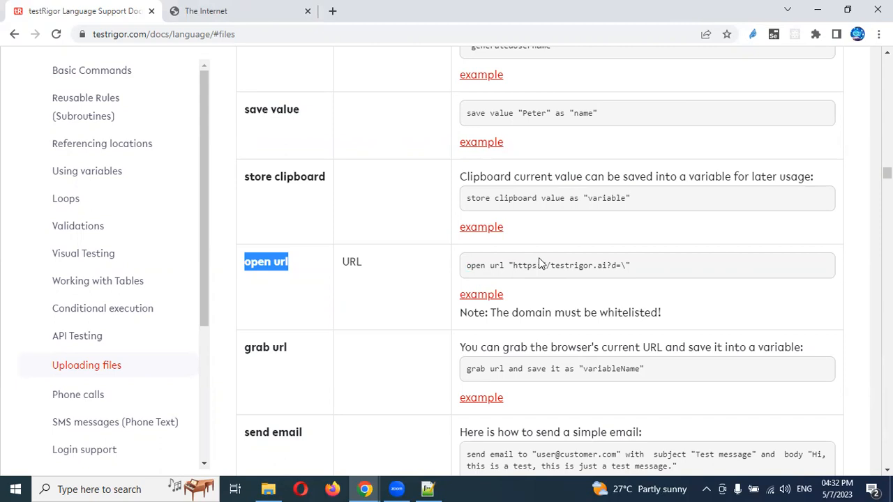
In the other testRigor browser tab, open the Test Suite Details page and examine the URL configured for the suite.
key("alt+Tab")
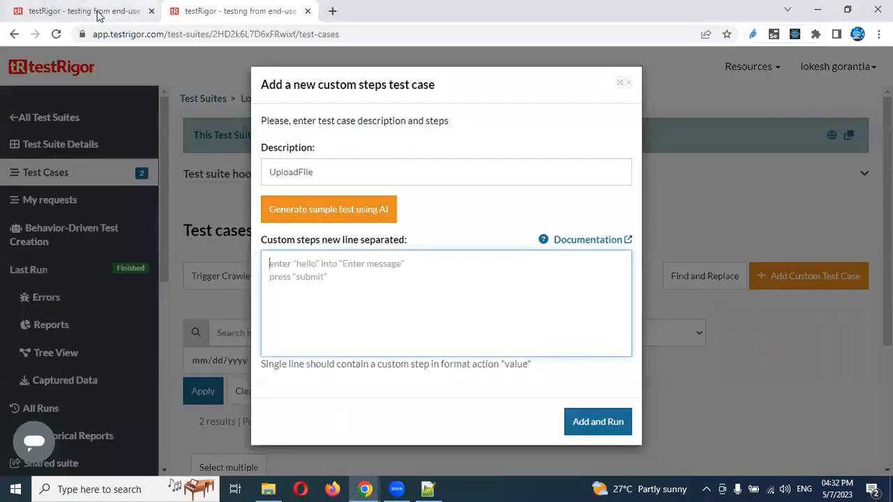
left_click(95, 11)
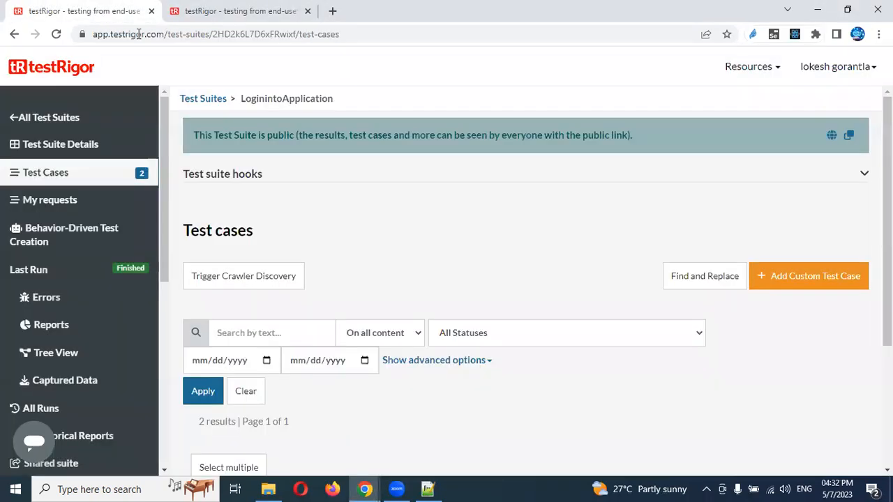
left_click(75, 151)
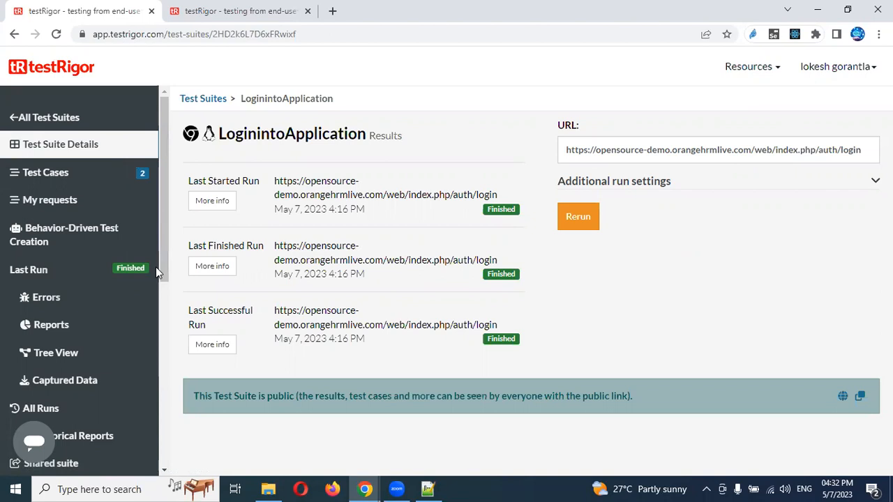
left_click(220, 15)
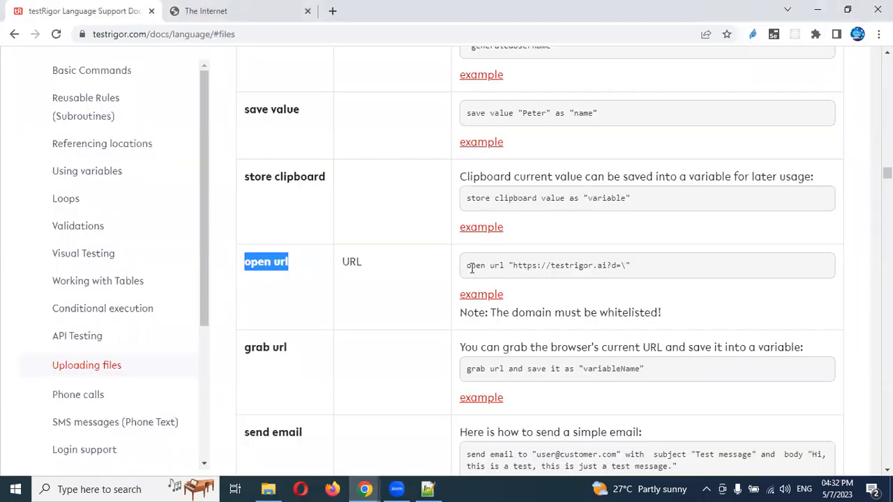
Write the first custom step as the documented open url command followed by the File Uploader page's address in quotes.
left_click_drag(466, 266, 507, 267)
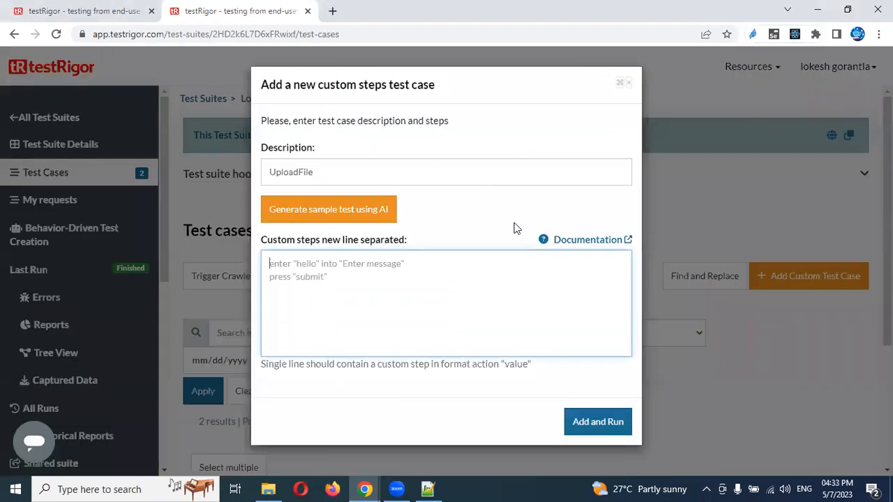
key("ctrl+v")
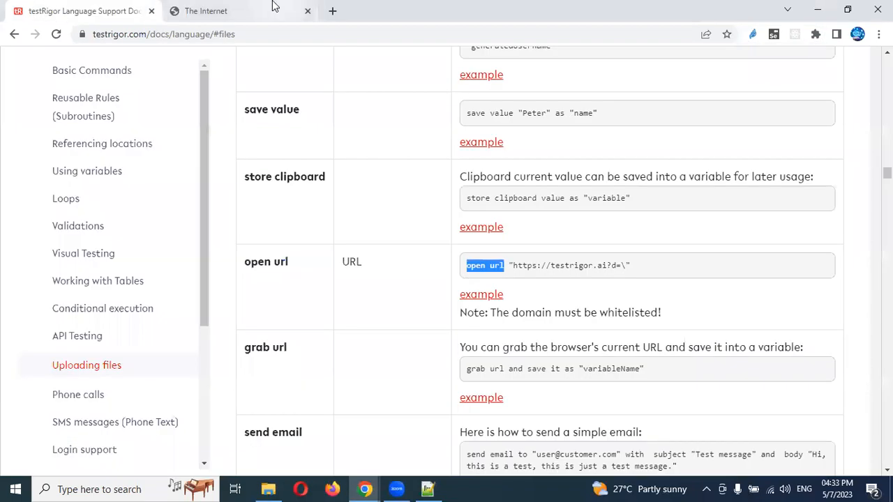
left_click(275, 13)
left_click(275, 32)
key("ctrl+c")
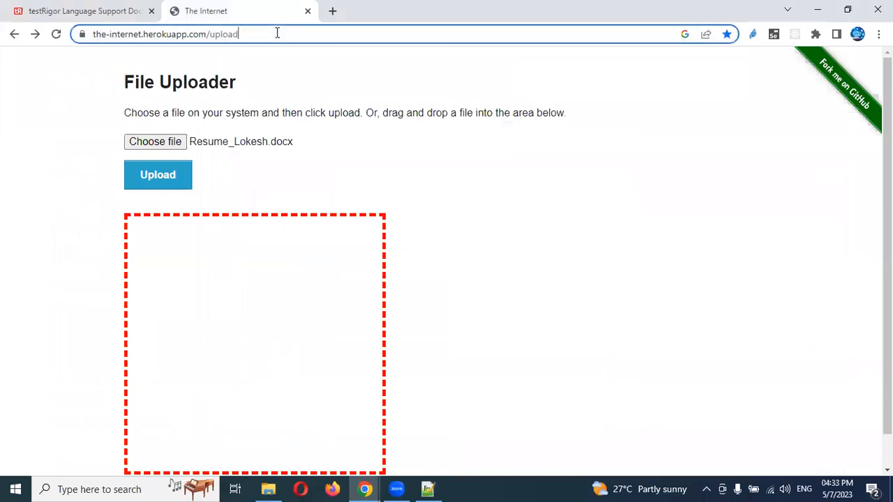
key("alt+Tab")
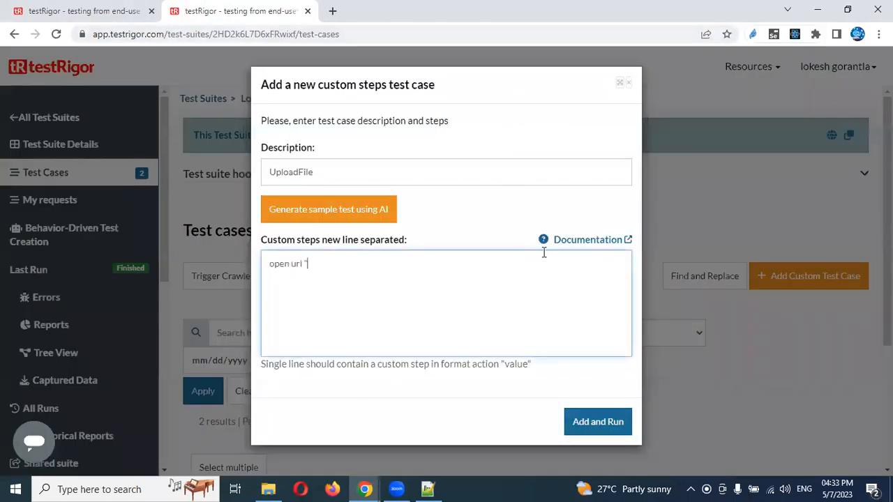
key("ctrl+v")
type("\"")
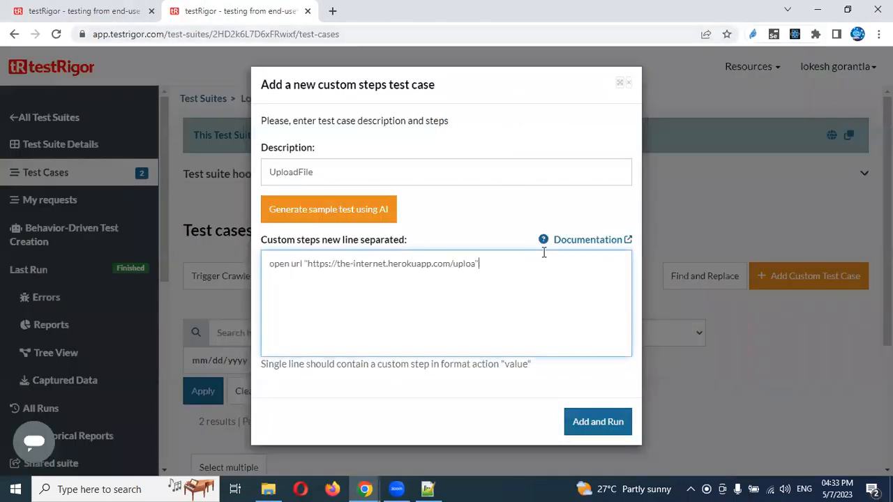
key("alt+Tab")
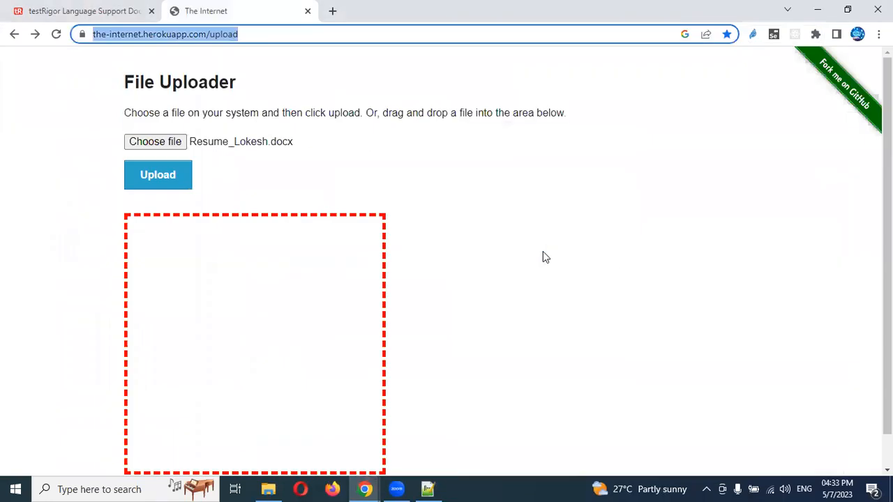
key("alt+Tab")
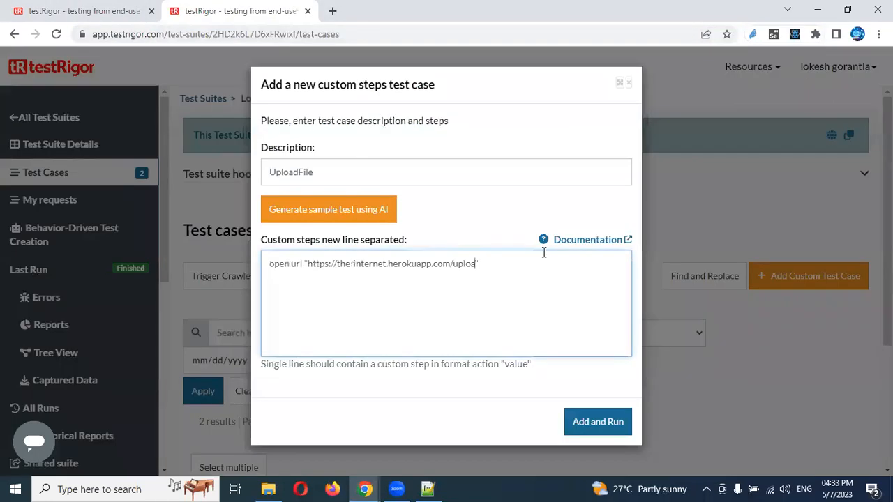
type("d")
key("alt+Tab")
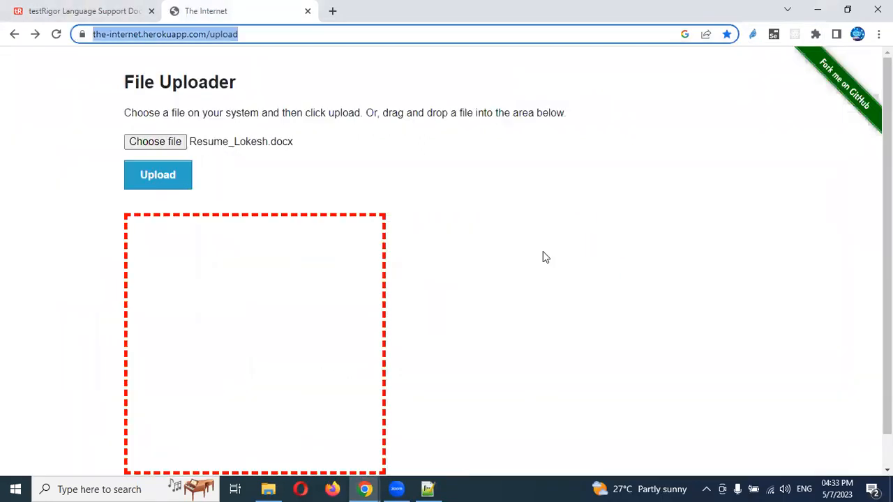
key("alt+Tab")
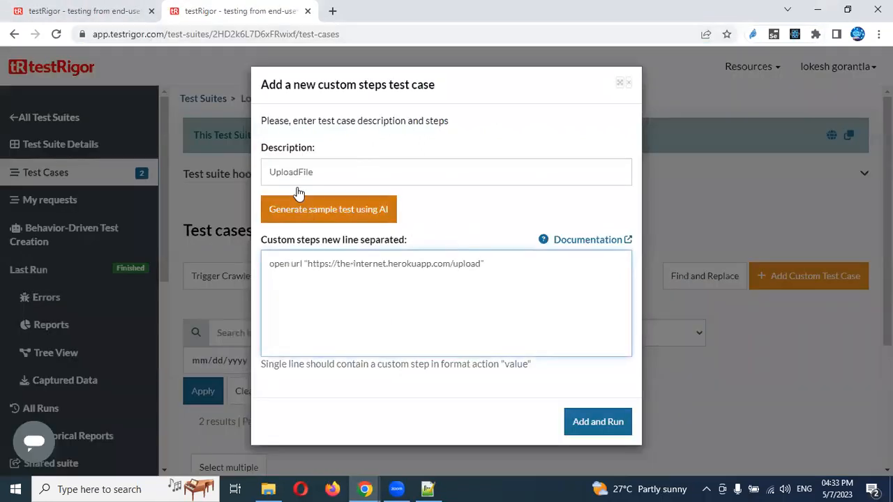
Review the open url documentation entry with its domain note, and the File Uploader page, before returning to the test case.
key("alt+Tab")
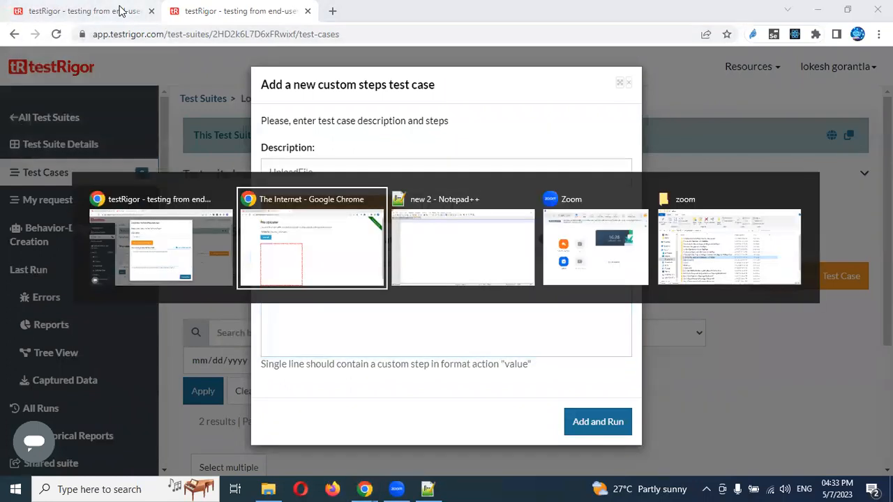
left_click(69, 7)
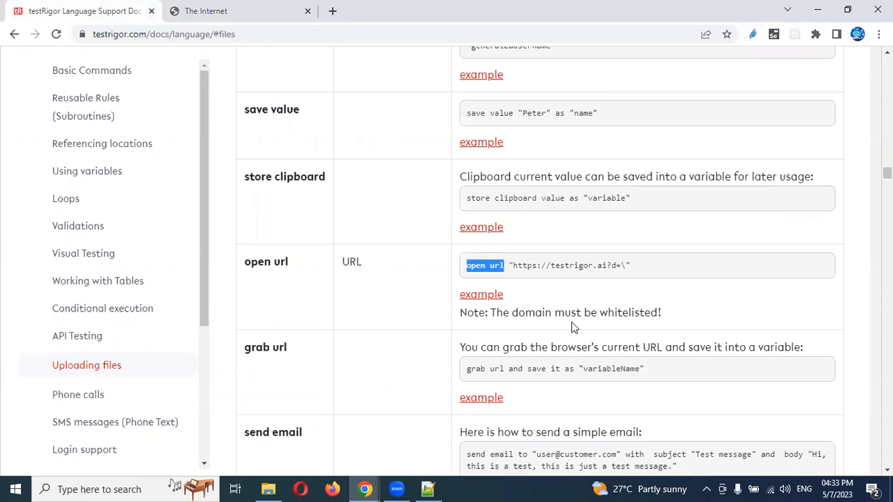
left_click(223, 11)
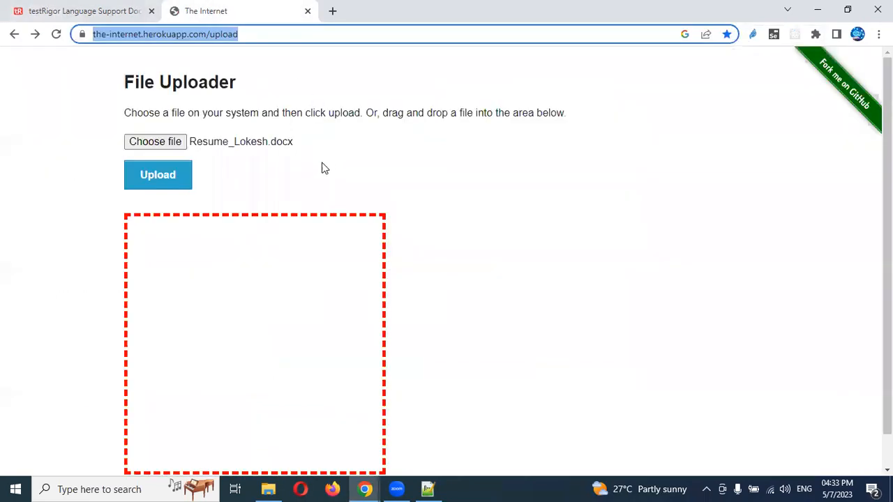
key("alt+Tab")
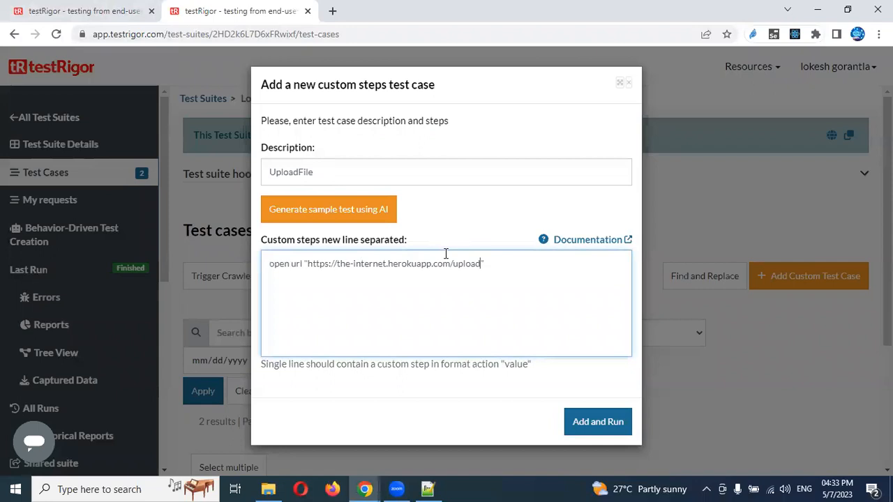
Begin a second line under the open url step and look up the stored value syntax in the Uploading files documentation.
left_click(505, 271)
key("Return")
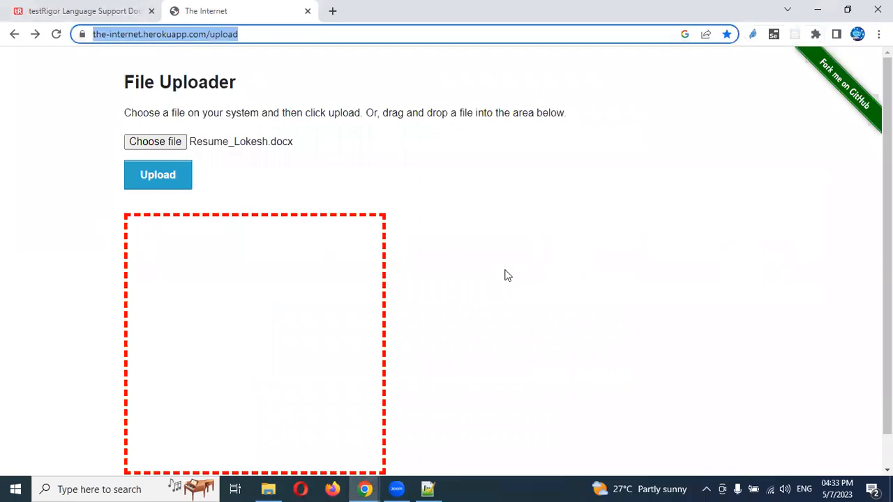
left_click(88, 10)
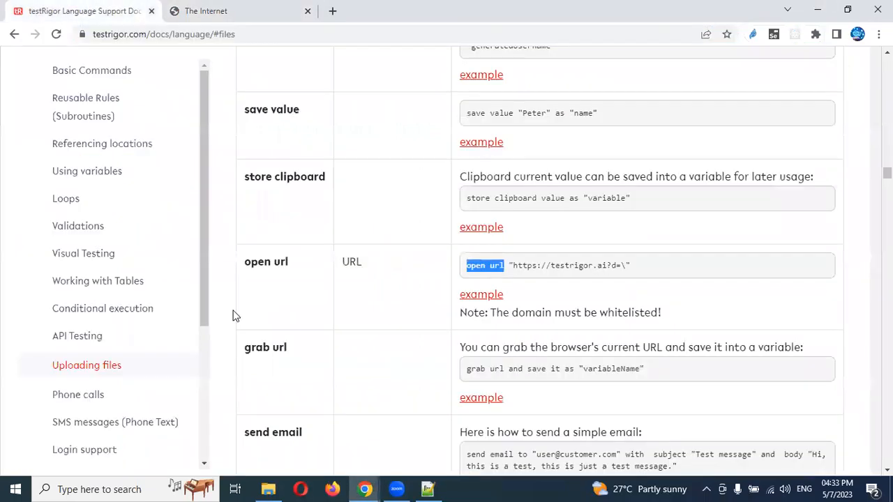
left_click(81, 339)
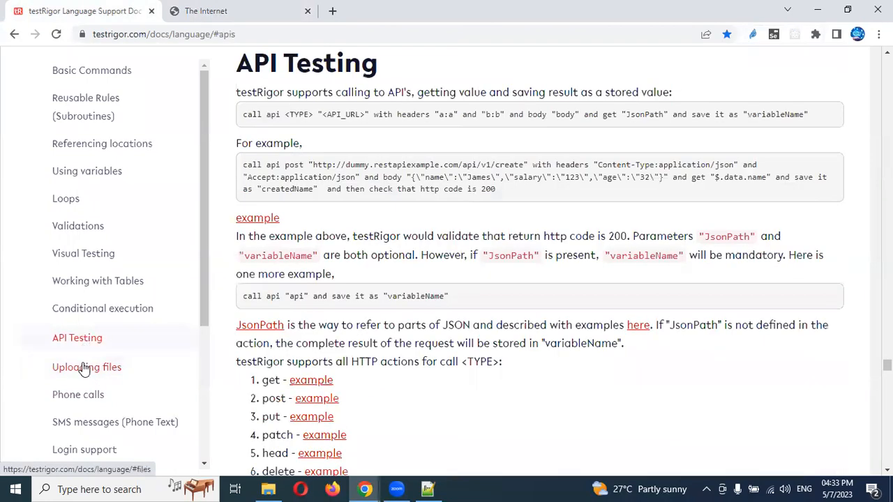
left_click(83, 368)
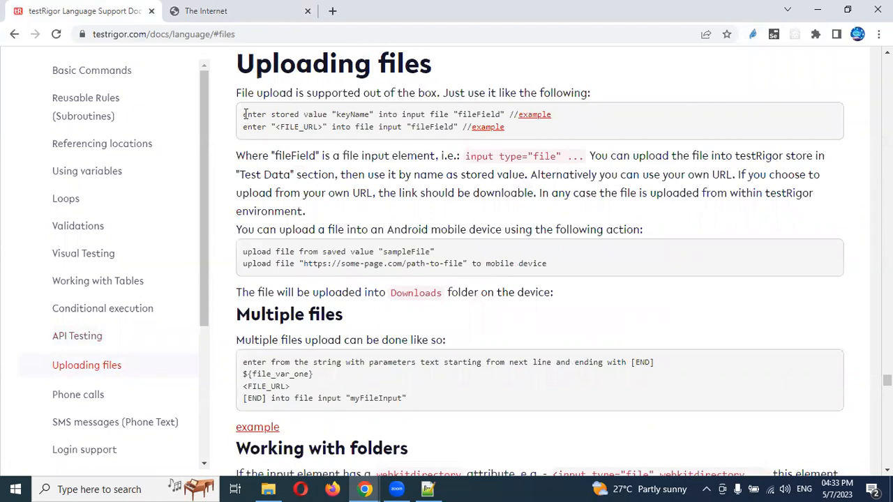
left_click_drag(244, 115, 373, 115)
left_click(379, 128)
key("alt+Tab")
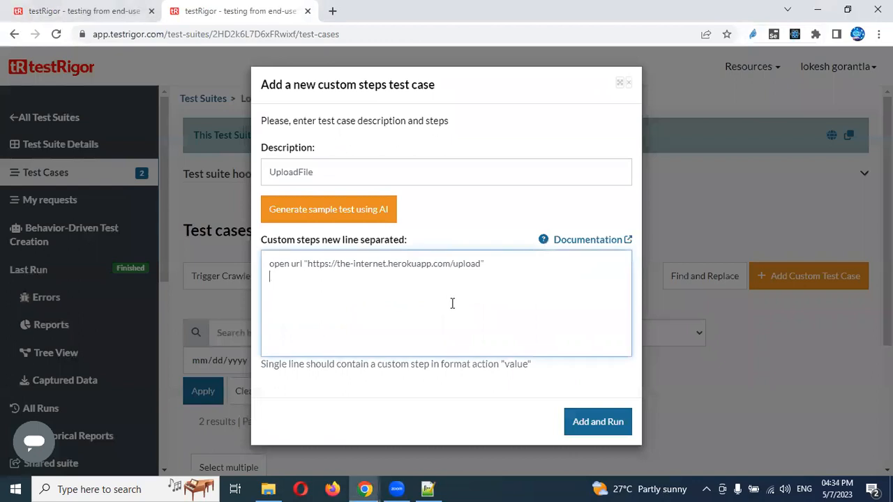
Write enter stored value "FileName" into on the second line of the custom steps, following the documented syntax.
type("enter stored value")
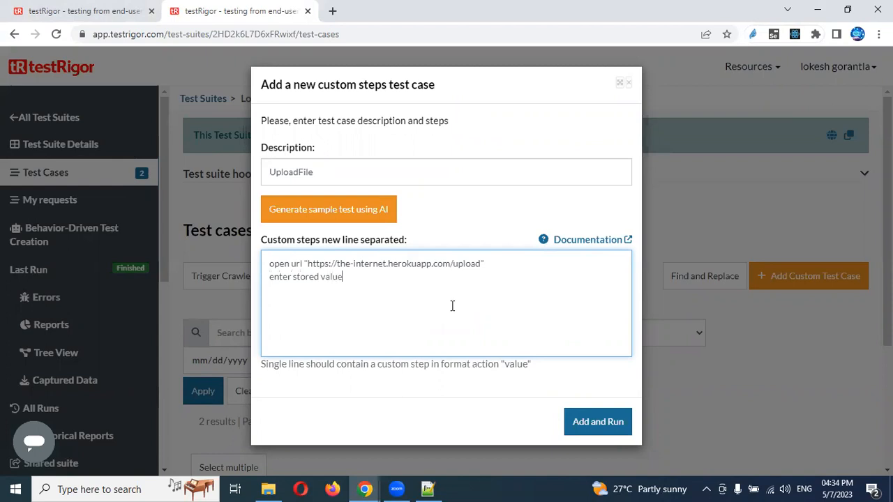
type(" \"FileName\"")
key("alt+Tab")
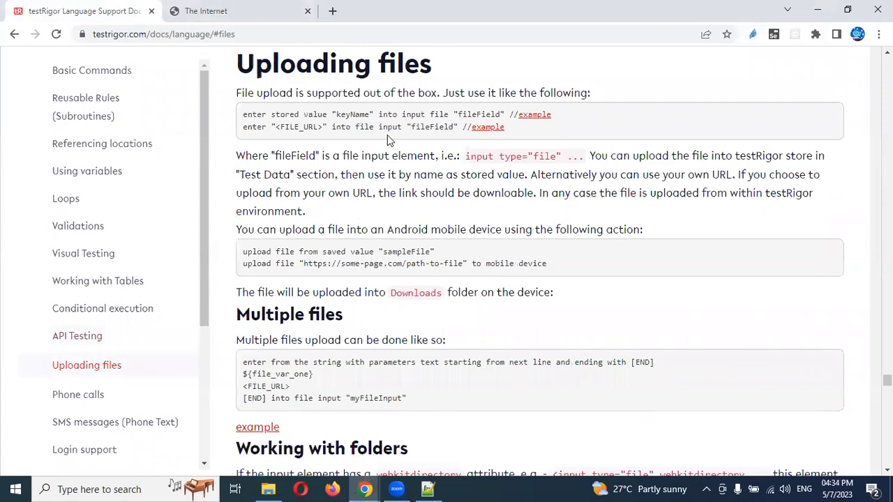
key("alt+Tab")
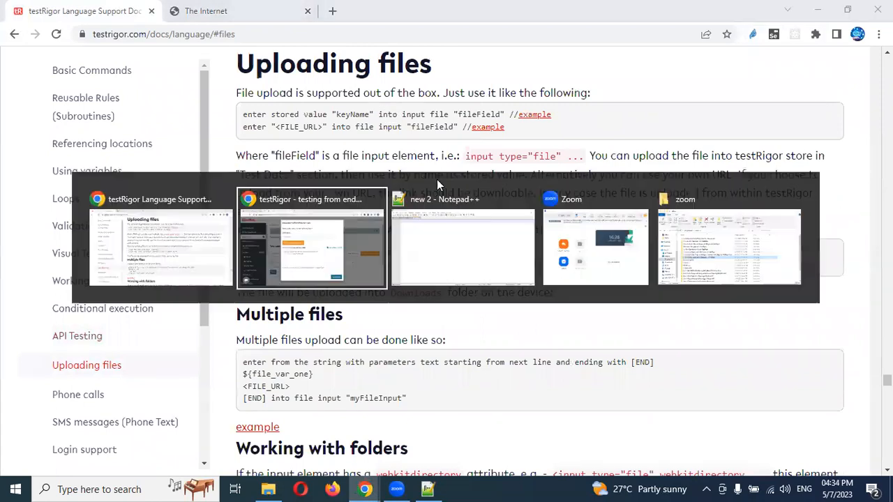
type("into")
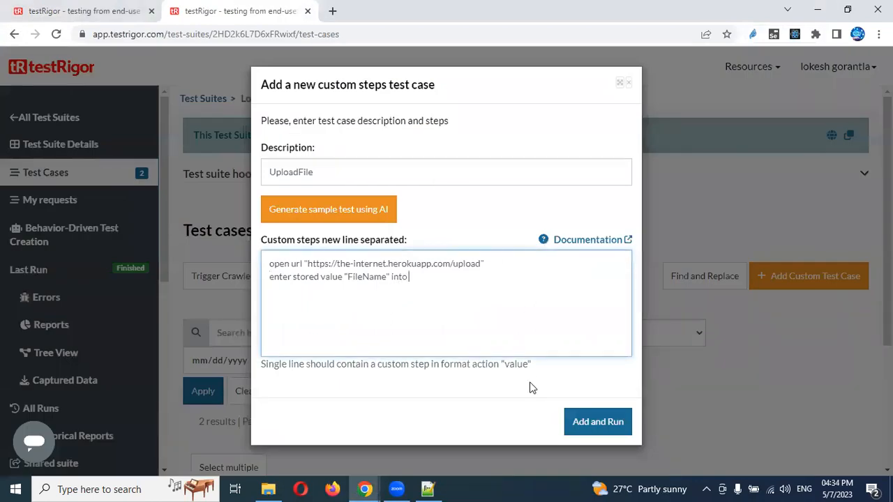
Inspect the Choose file element on the File Uploader page, compare it with the Uploading files documentation, and select its id value.
key("alt+Tab")
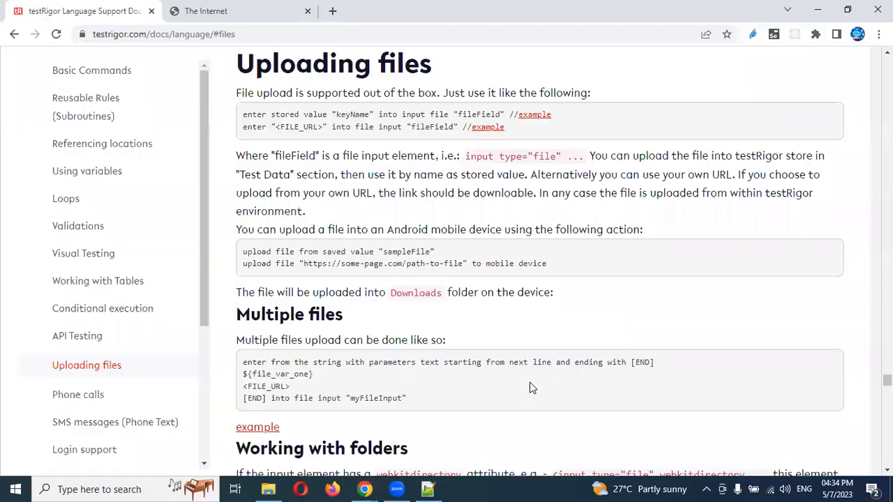
left_click(234, 9)
left_click(390, 177)
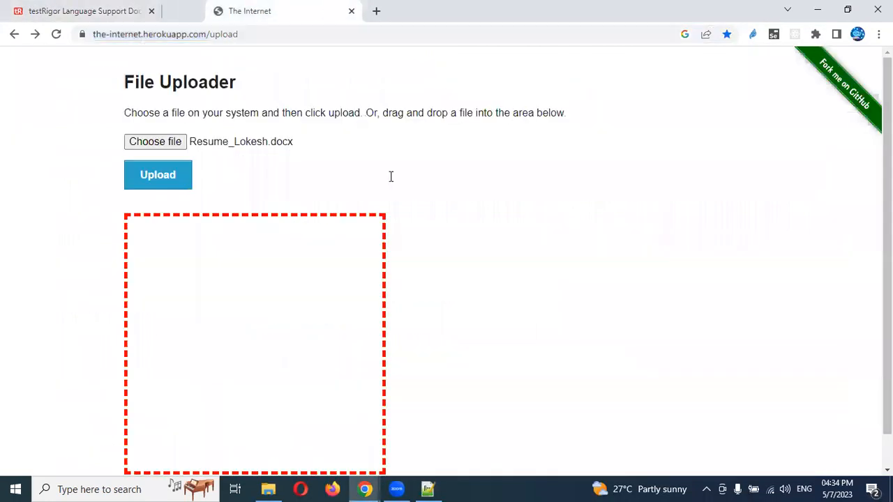
left_click(305, 33)
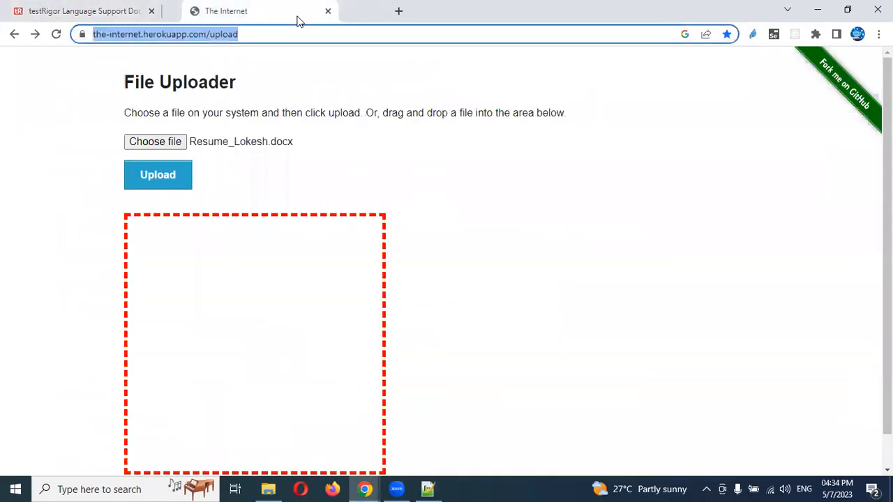
right_click(165, 143)
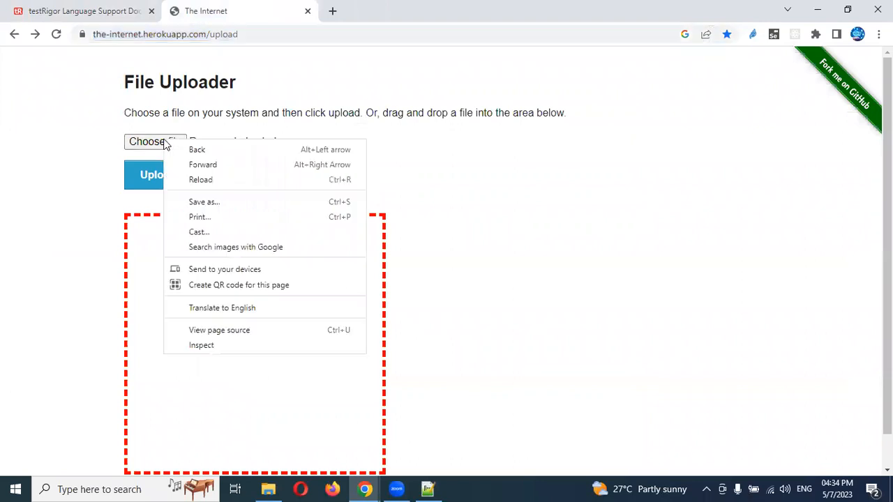
left_click(201, 346)
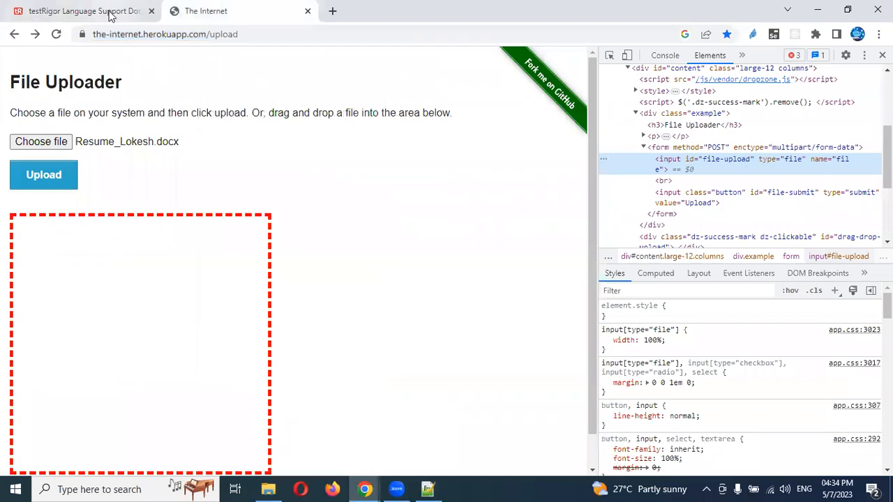
left_click(111, 12)
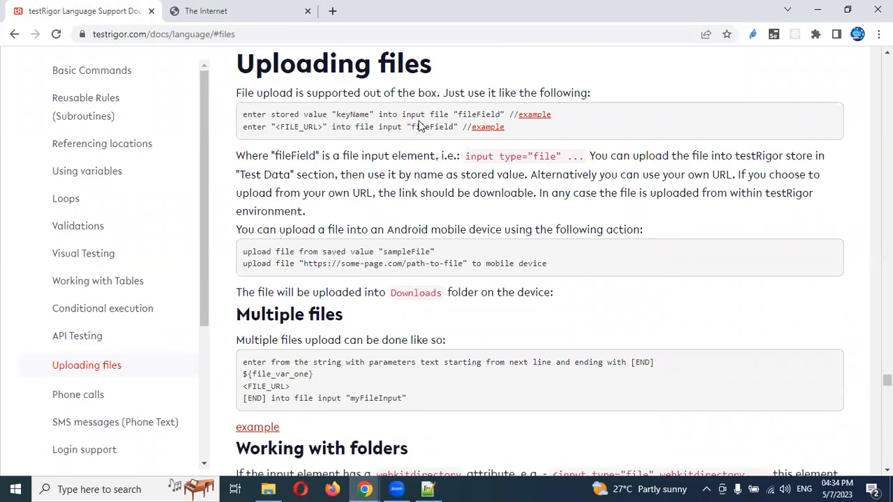
left_click(240, 15)
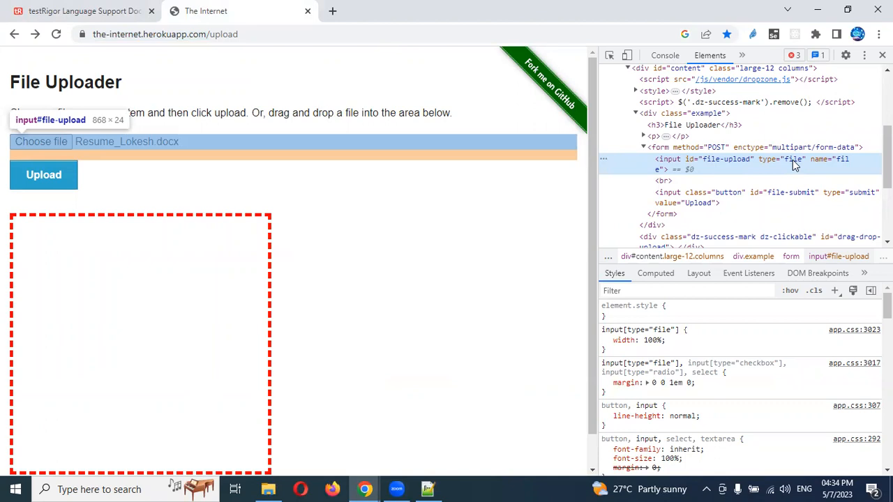
double_click(724, 160)
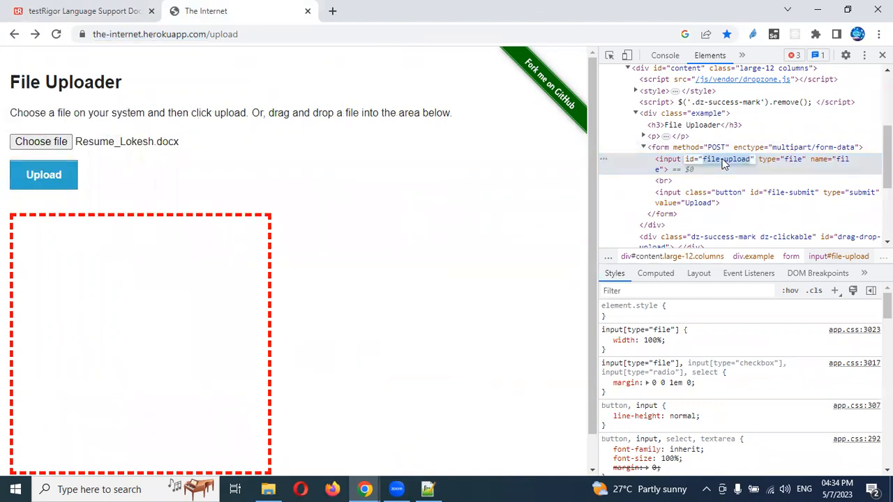
Complete the second custom step in the test case with input file "file-upload".
key("alt+Tab")
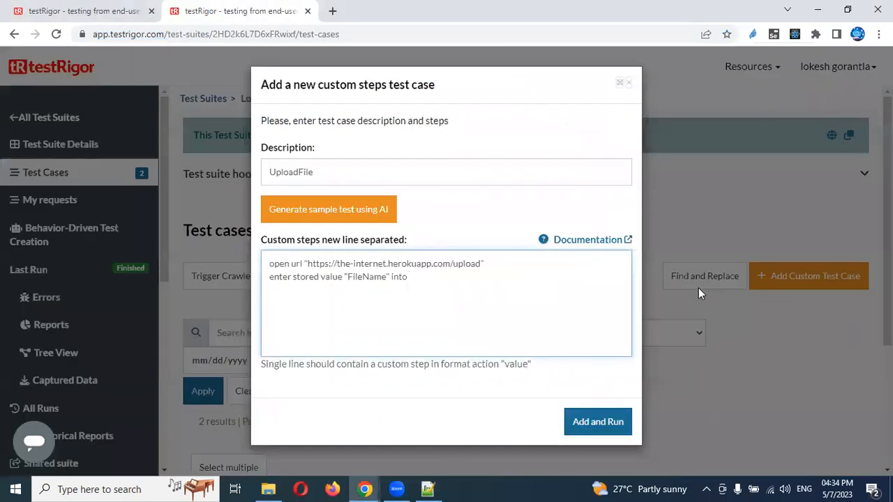
type("input file")
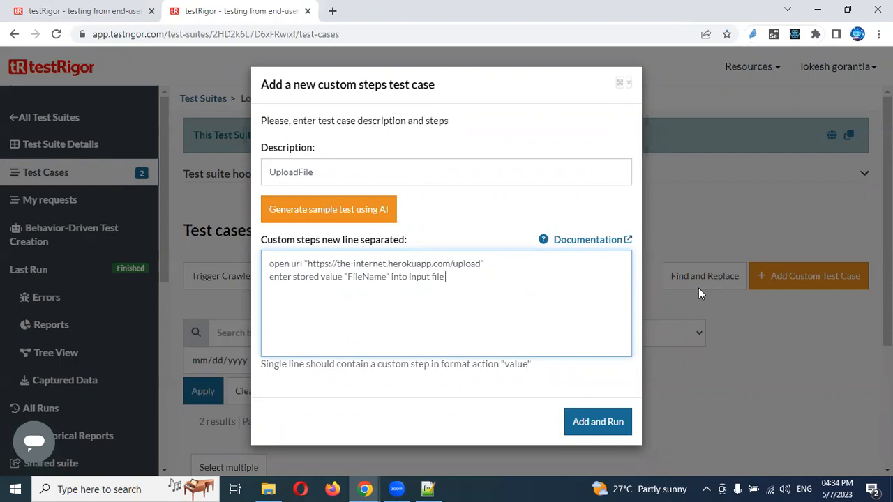
type(" \"file-upload\"")
Add a third custom step, click on "Upload", checking the button's label against the File Uploader page.
key("Return")
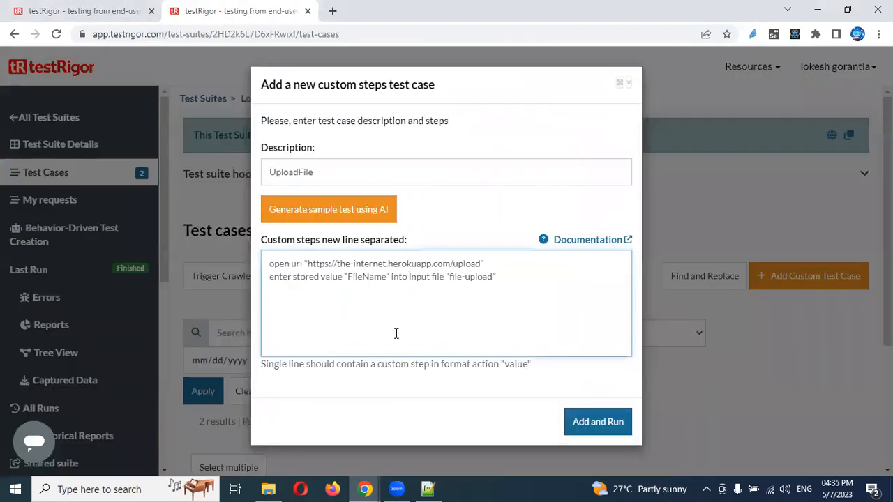
type("click on \"Upload")
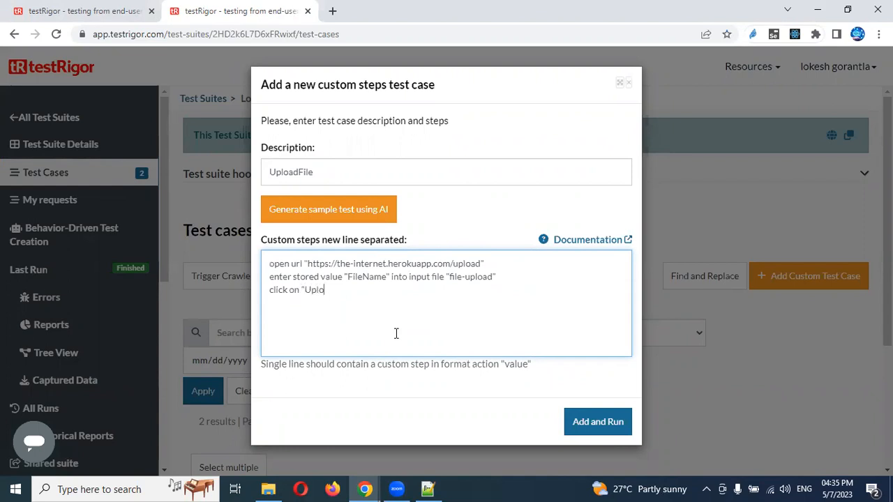
key("alt+Tab")
key("alt+Tab")
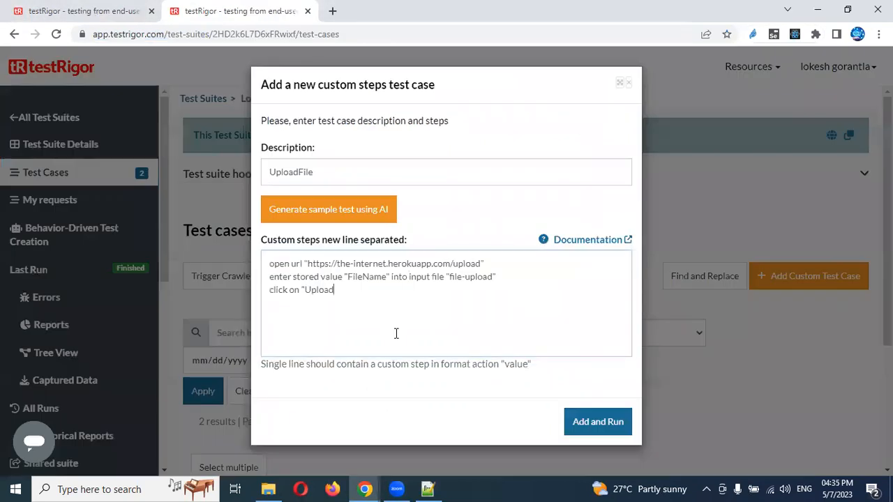
type("\"")
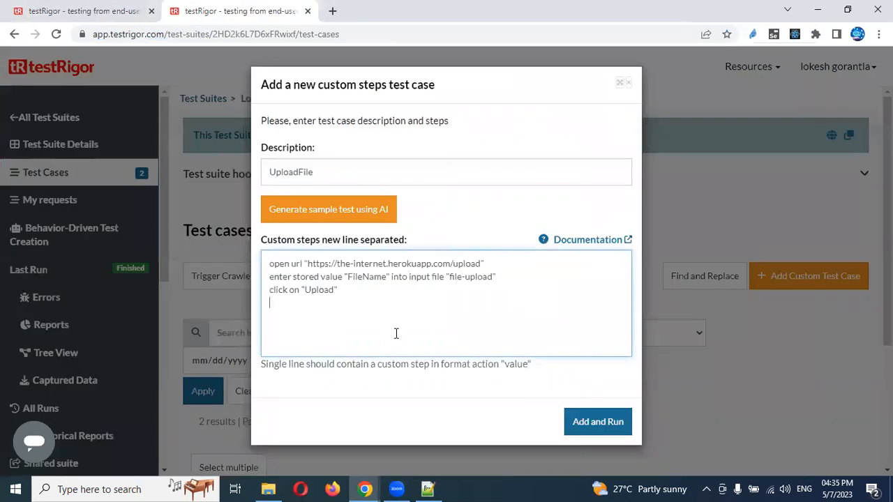
Upload the already chosen file on the File Uploader page and select the heading of the resulting page.
key("alt+Tab")
left_click(42, 181)
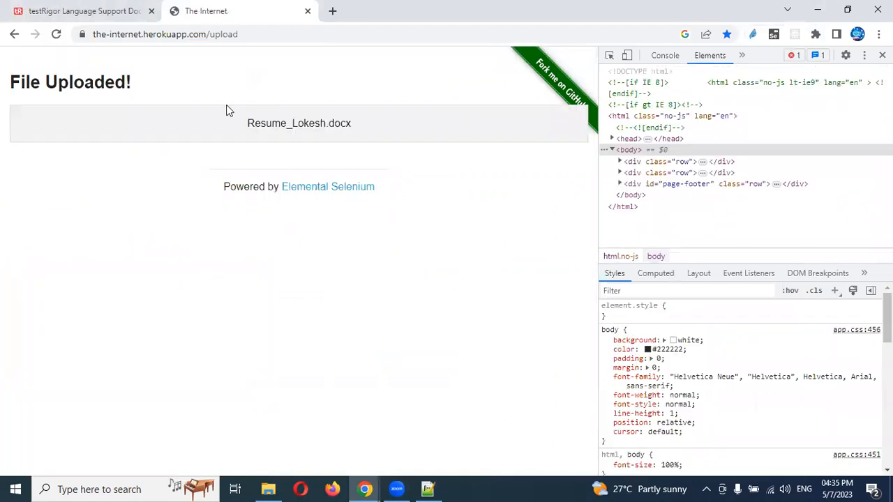
left_click_drag(134, 89, 16, 94)
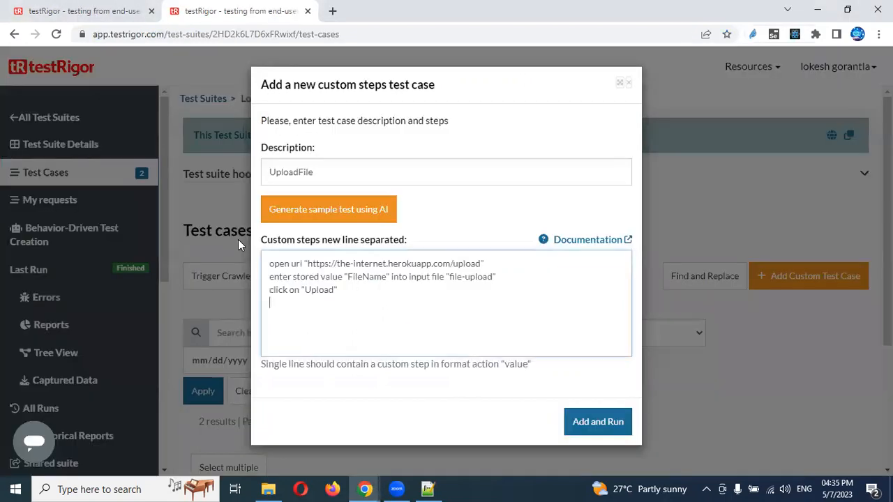
Add a fourth custom step, check page contains "File Uploaded!", and add and run the UploadFile test case.
key("Return")
type("check page")
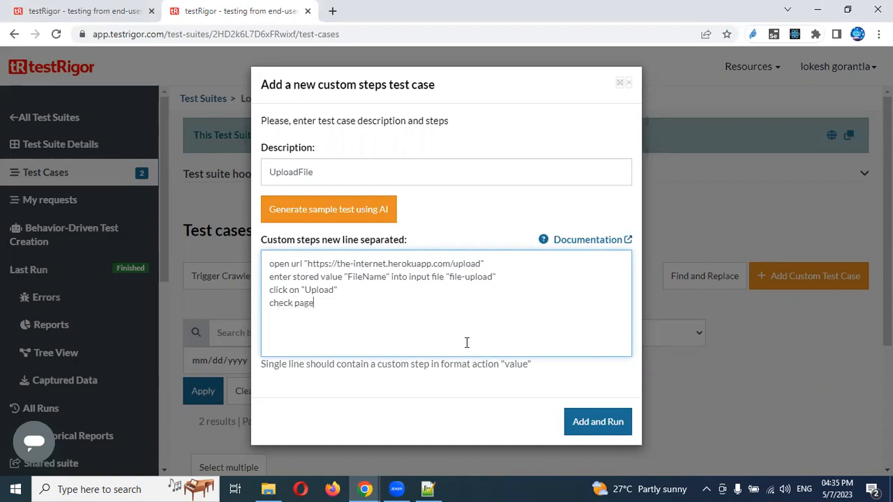
type(" contains \"File Uploaded!\"")
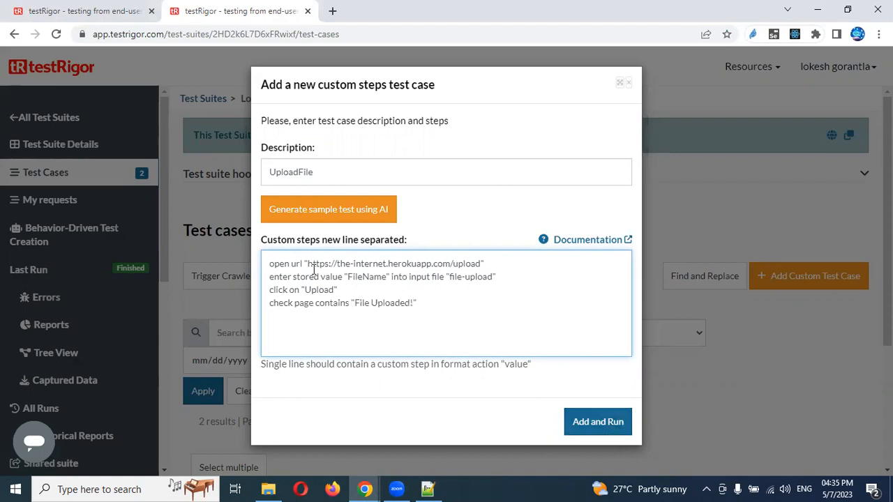
left_click(577, 430)
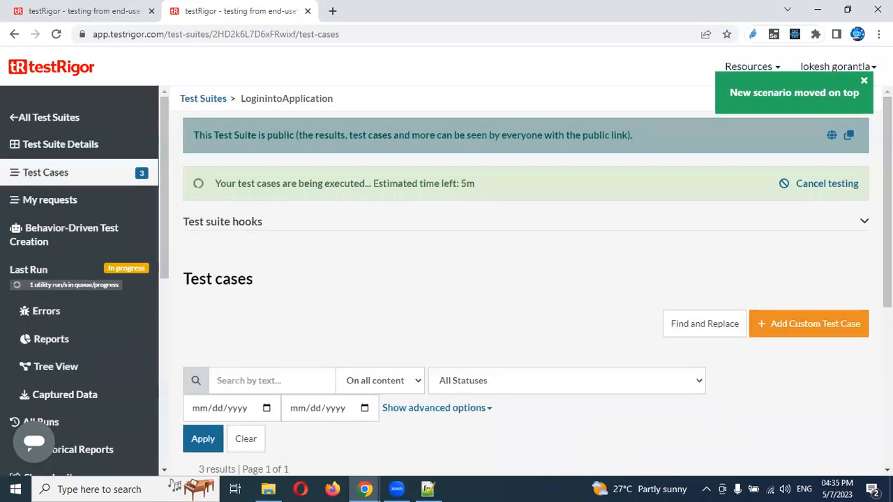
Expand the UploadFile test case and review the run screenshots for steps 3 to 5, closing the viewer when done.
left_click_drag(888, 203, 888, 358)
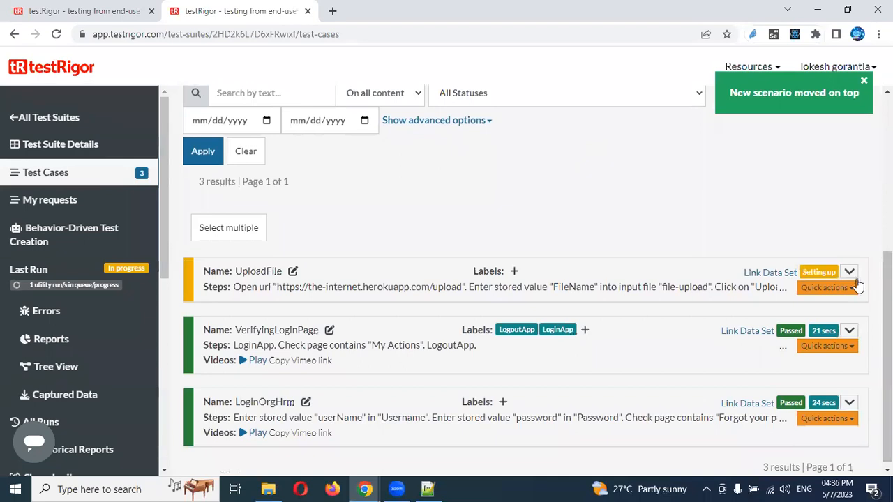
left_click(849, 272)
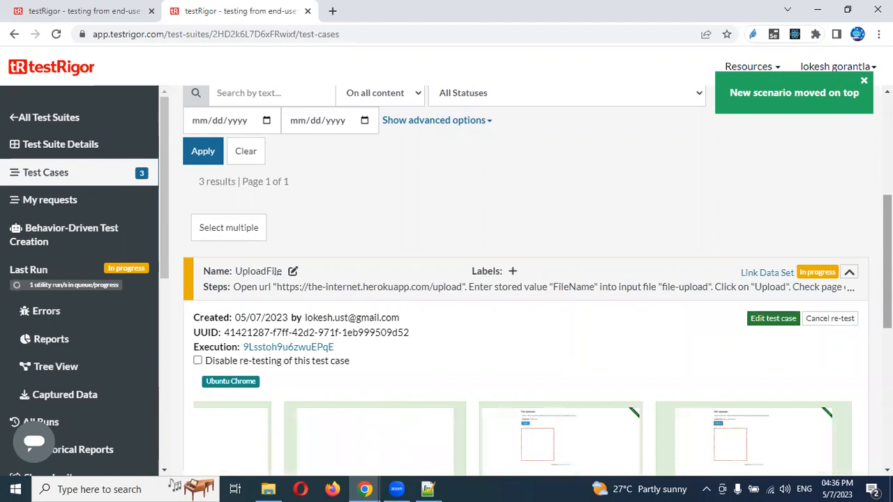
scroll(524, 279, "down", 2)
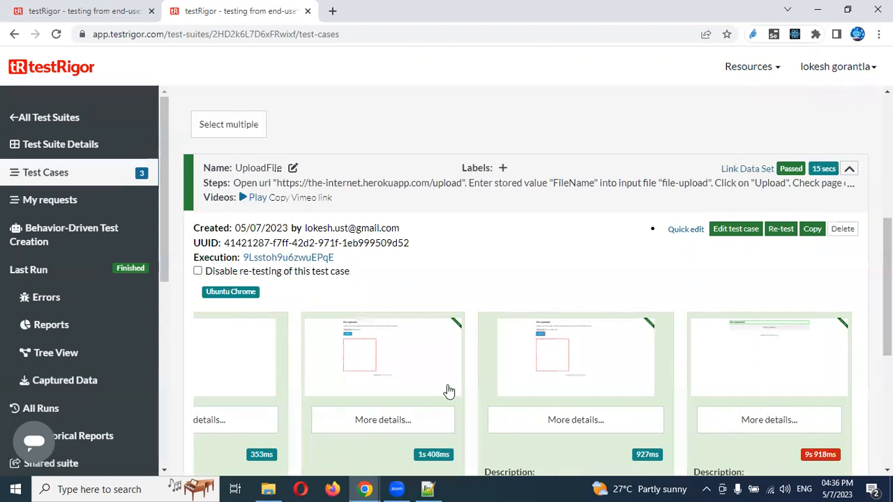
left_click(358, 380)
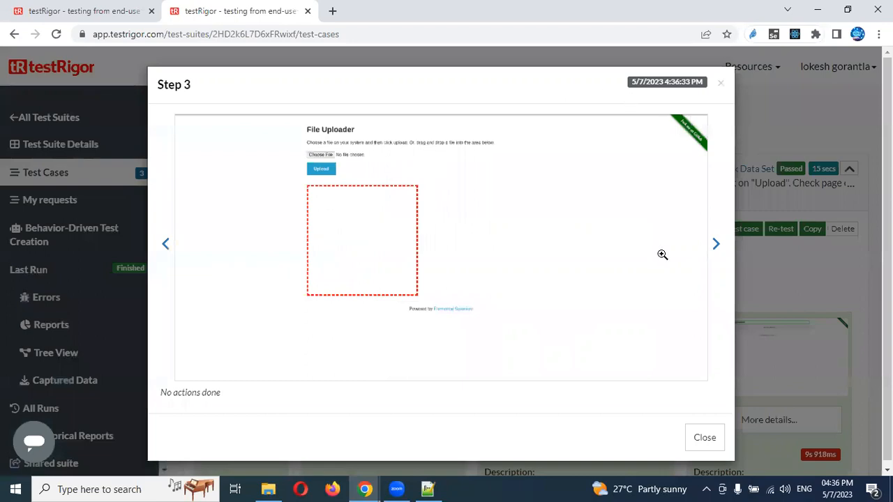
left_click(715, 245)
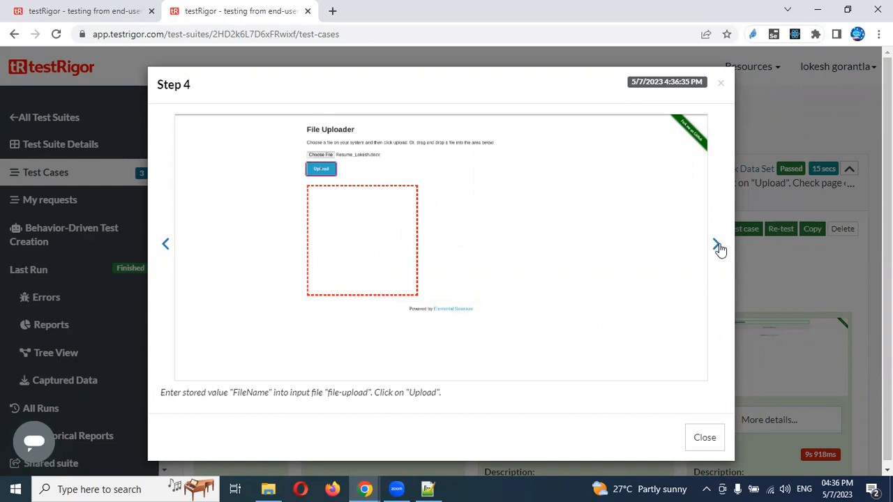
left_click(718, 246)
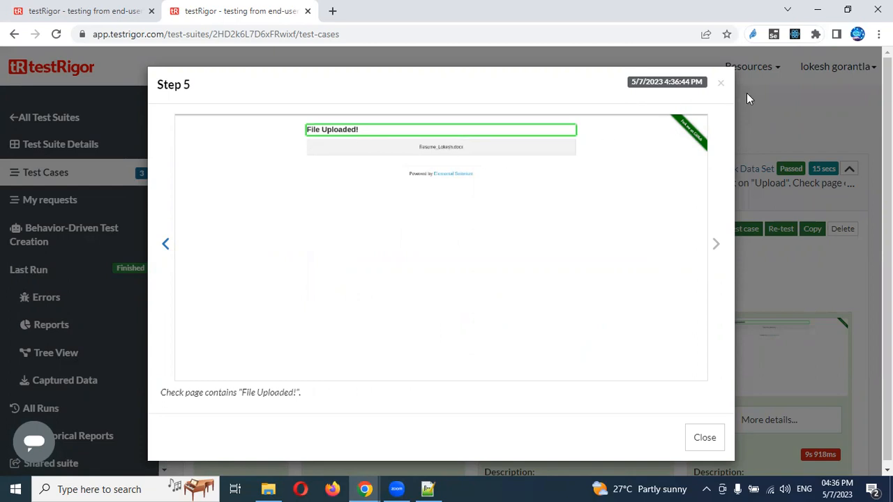
left_click(722, 85)
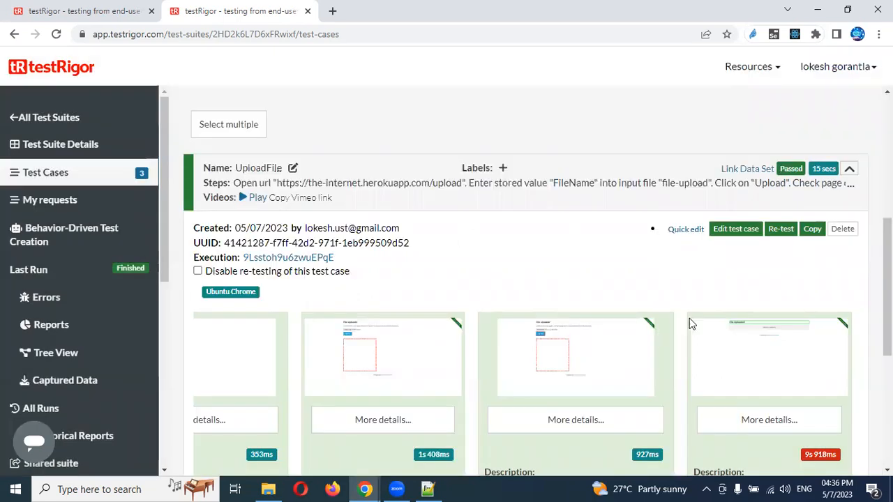